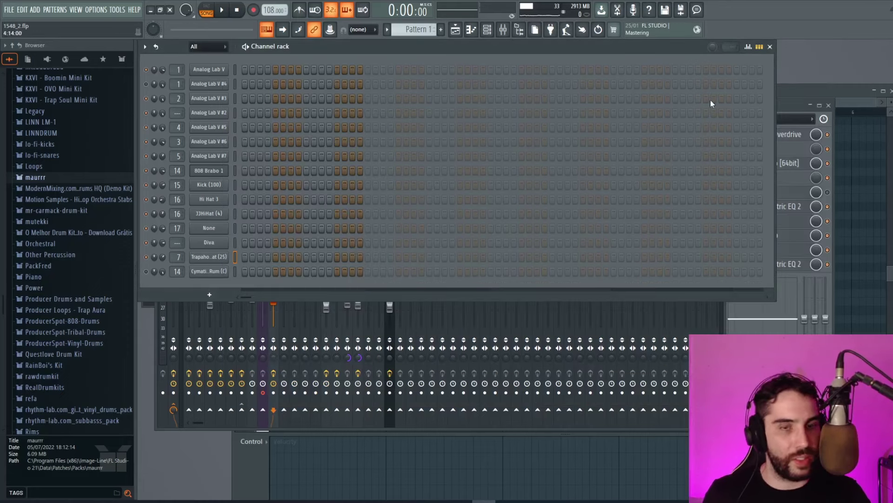
- Audition the Analog Lab V instruments in the channel rack
{"action": "left_click", "coordinate": [829, 106]}
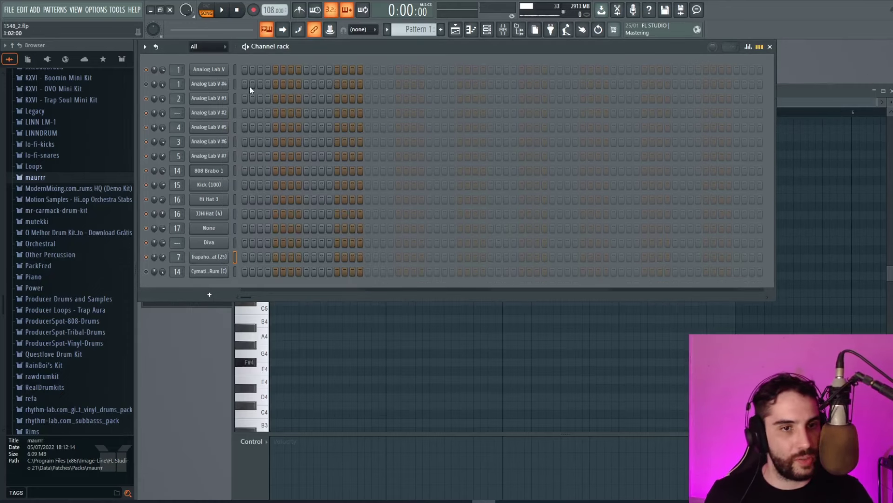
{"action": "left_click", "coordinate": [234, 69]}
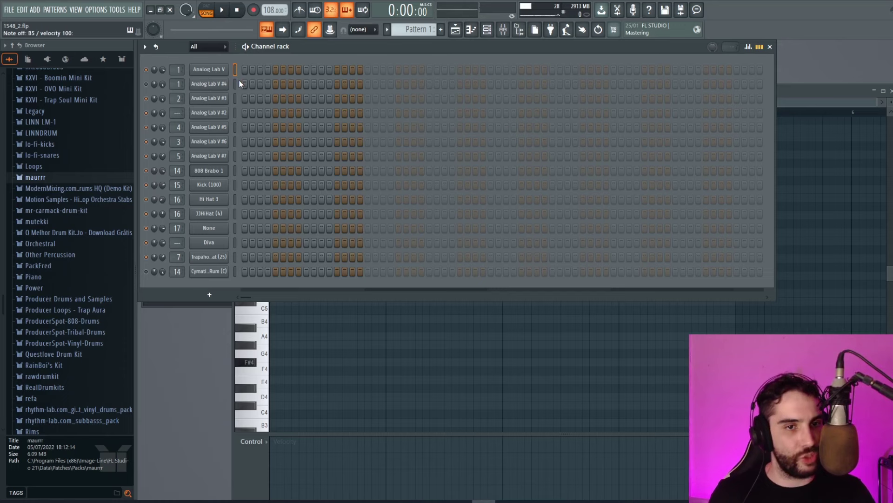
{"action": "left_click", "coordinate": [236, 98]}
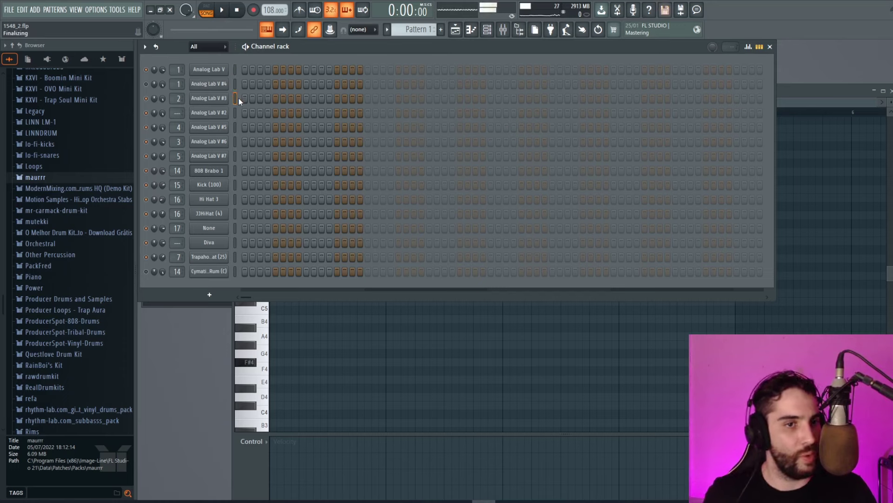
{"action": "left_click", "coordinate": [237, 126]}
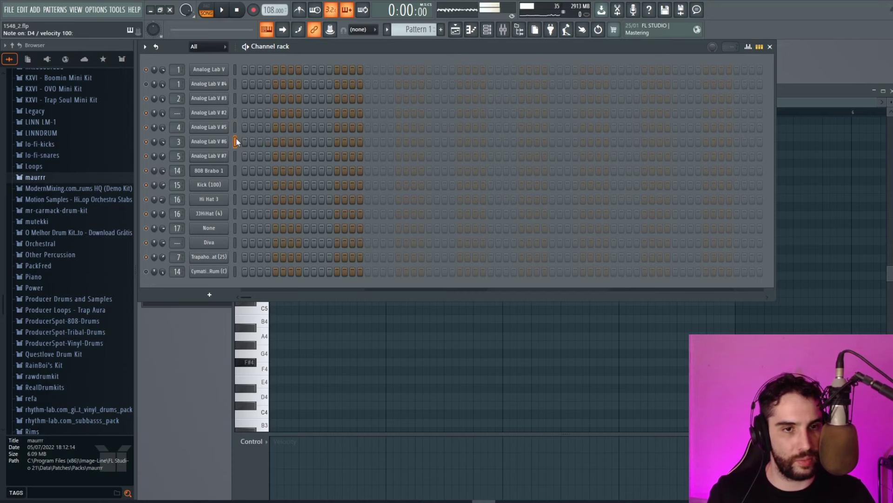
- Lower the low-pass cutoff of band 7 in the Fruity parametric EQ 2 on the Analog Lab V #6 mixer track
{"action": "left_click", "coordinate": [509, 34]}
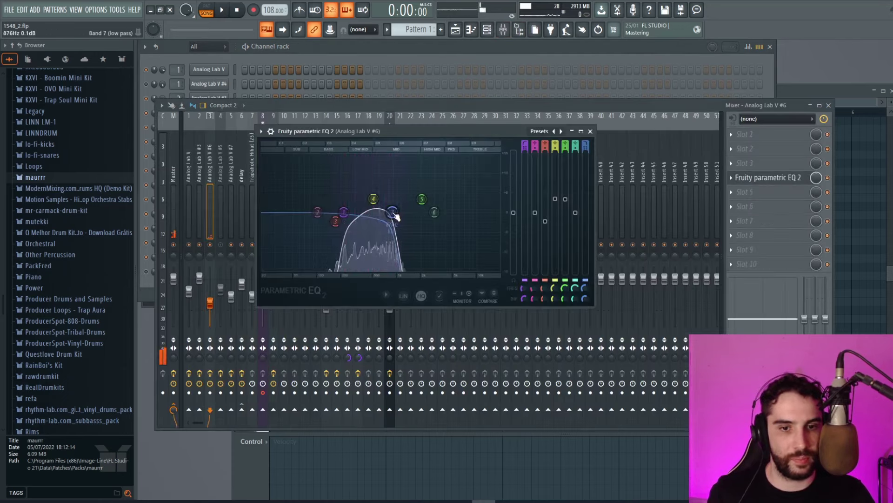
{"action": "left_click_drag", "start_coordinate": [394, 213], "coordinate": [345, 210]}
{"action": "key", "text": "F6"}
- Enter one-bar notes D5, A#4 and A4 in bars 1 to 3 of Analog Lab V #6's piano roll in Pattern 1
{"action": "right_click", "coordinate": [221, 141]}
{"action": "left_click", "coordinate": [244, 144]}
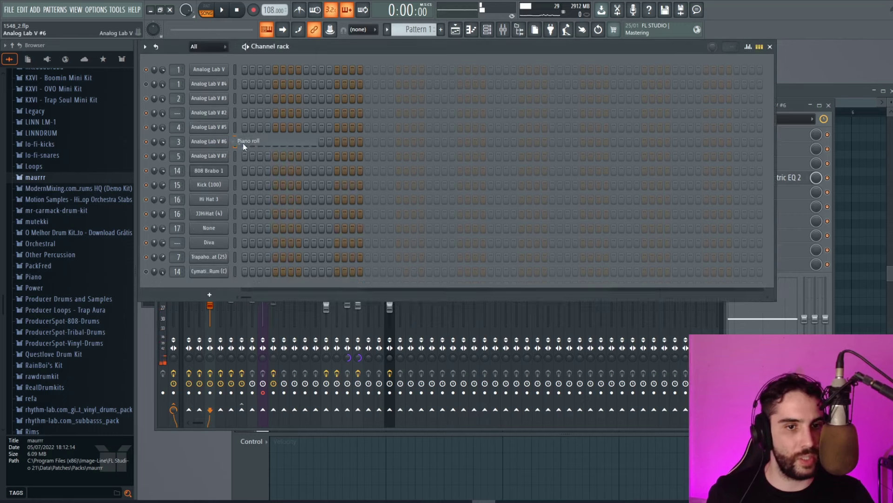
{"action": "left_click", "coordinate": [261, 264]}
{"action": "scroll", "coordinate": [244, 267], "scroll_direction": "down", "scroll_amount": 1}
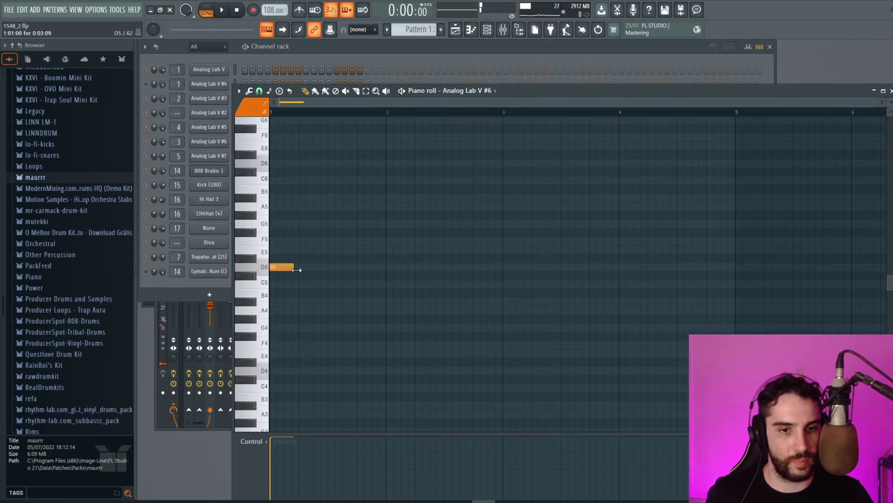
{"action": "left_click_drag", "start_coordinate": [296, 270], "coordinate": [383, 266]}
{"action": "key", "text": "space"}
{"action": "left_click", "coordinate": [413, 301]}
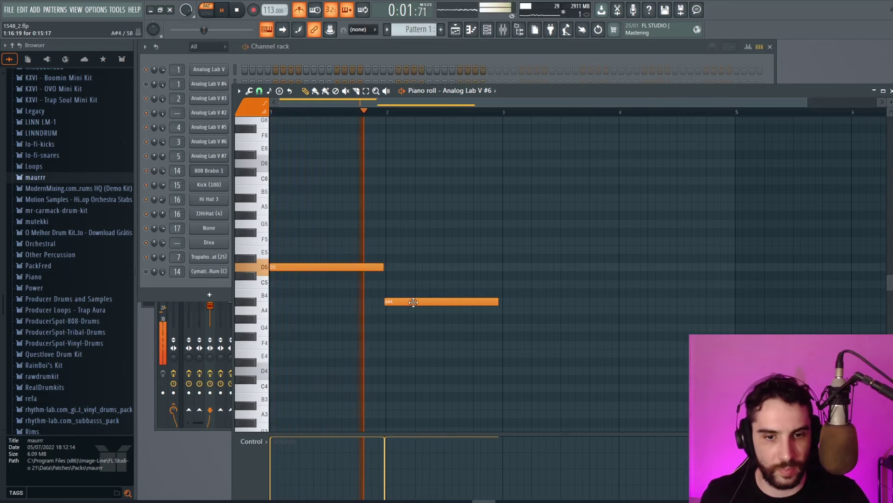
{"action": "left_click_drag", "start_coordinate": [496, 303], "coordinate": [507, 313]}
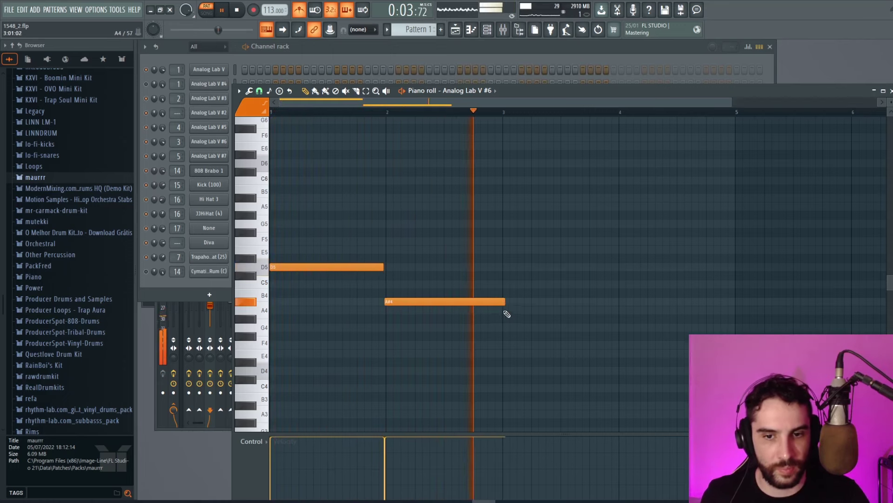
{"action": "left_click", "coordinate": [508, 312]}
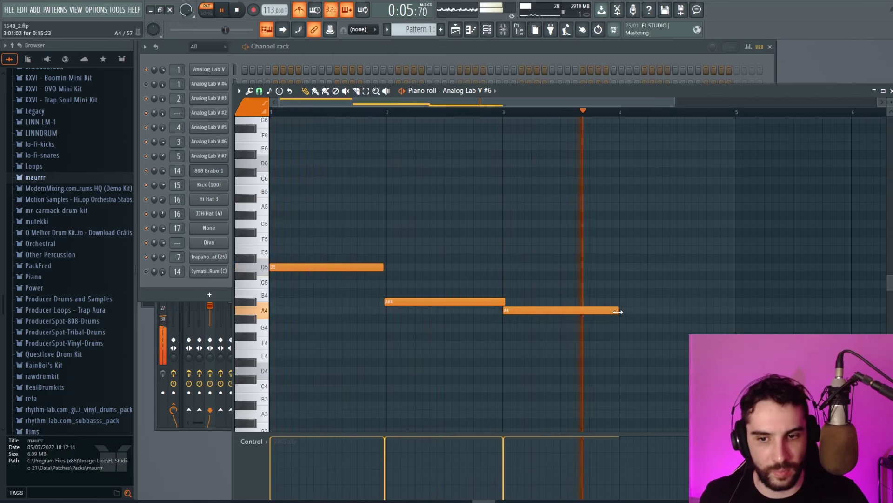
- Quantize the three Analog Lab V #6 notes and listen to the pattern
{"action": "left_click", "coordinate": [249, 90]}
{"action": "left_click", "coordinate": [279, 161]}
{"action": "key", "text": "Return"}
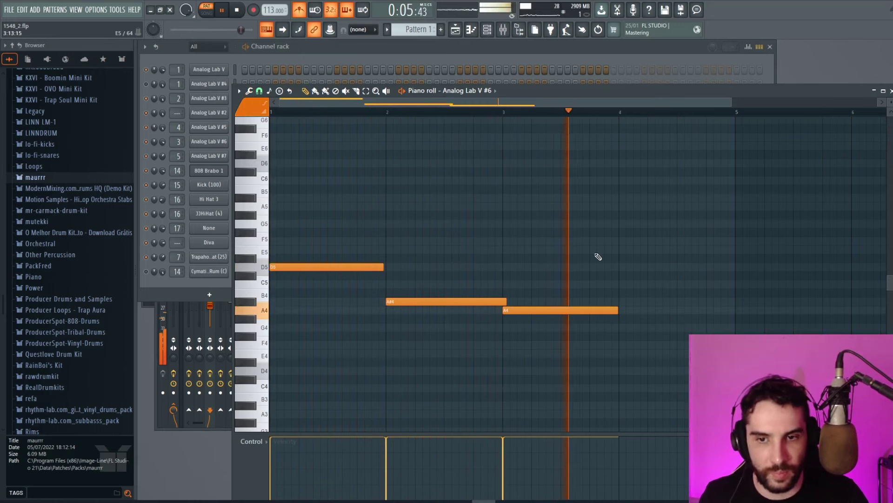
{"action": "key", "text": "space"}
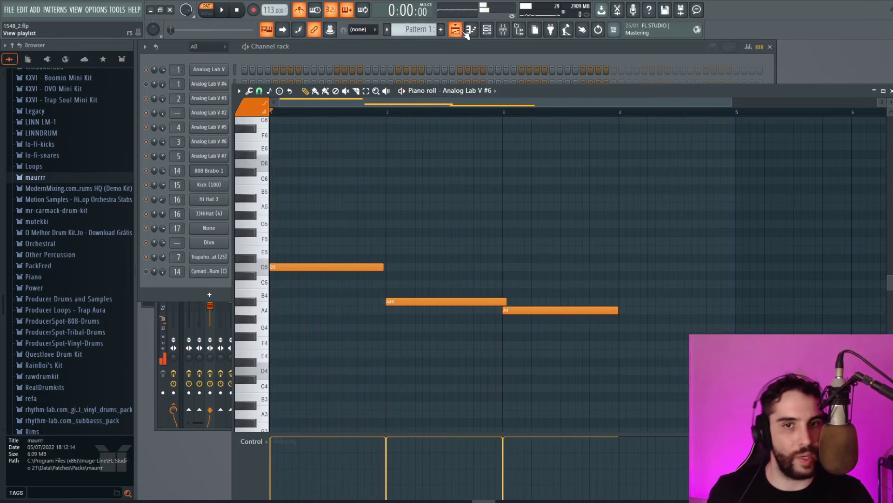
- Place Pattern 1 on Track 1 of the playlist at bars 1 and 5 and return to the channel rack
{"action": "left_click", "coordinate": [468, 32]}
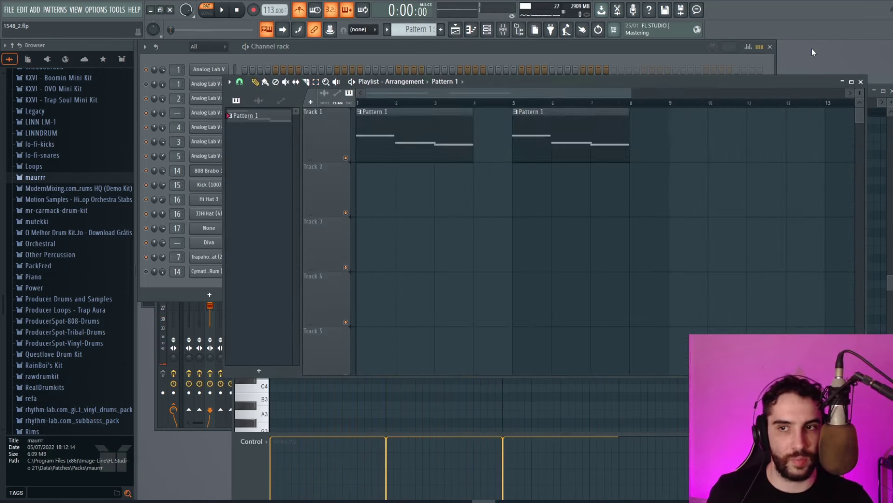
{"action": "key", "text": "F6"}
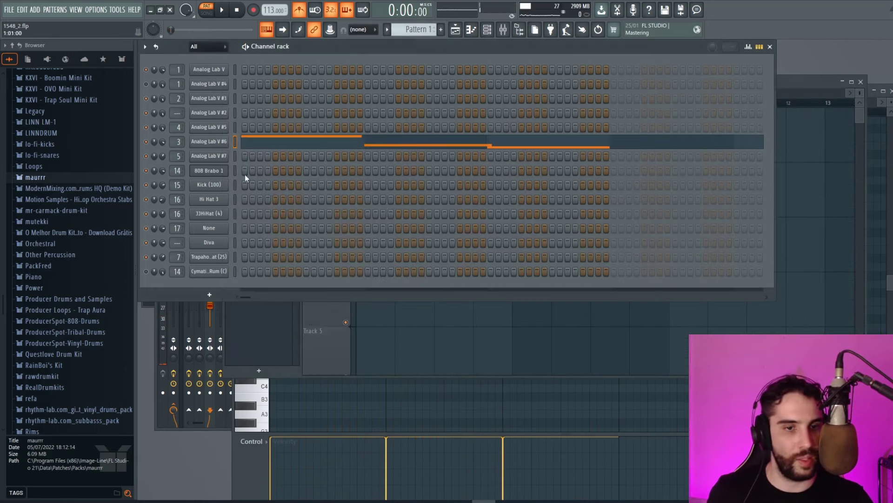
- Create Pattern 2, paste the three copied notes into Analog Lab V #3, and play them in its piano roll
{"action": "left_click", "coordinate": [441, 31]}
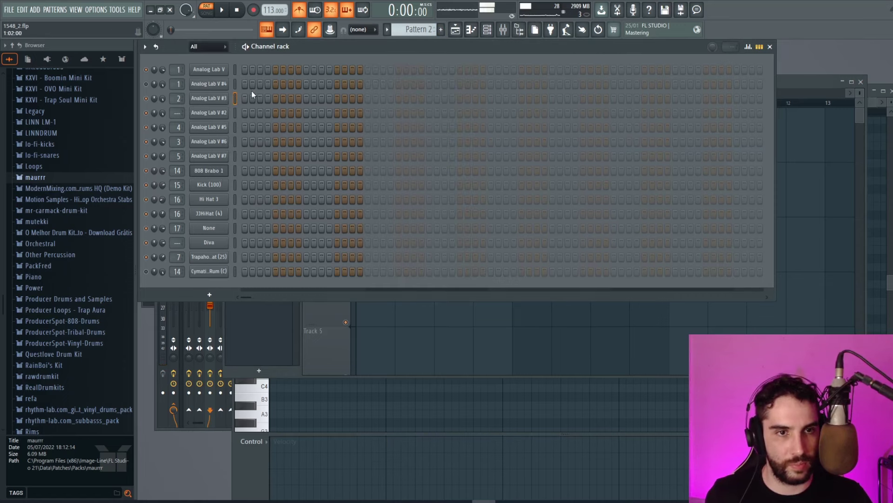
{"action": "key", "text": "ctrl+v"}
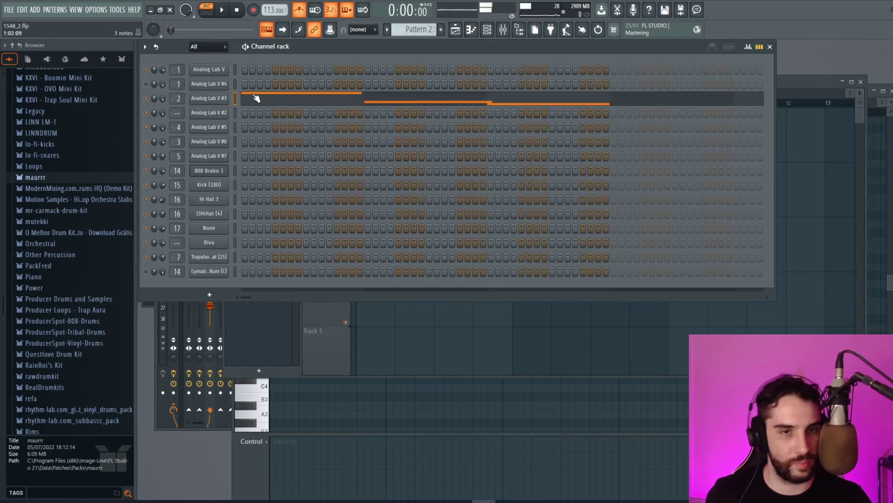
{"action": "left_click", "coordinate": [278, 96]}
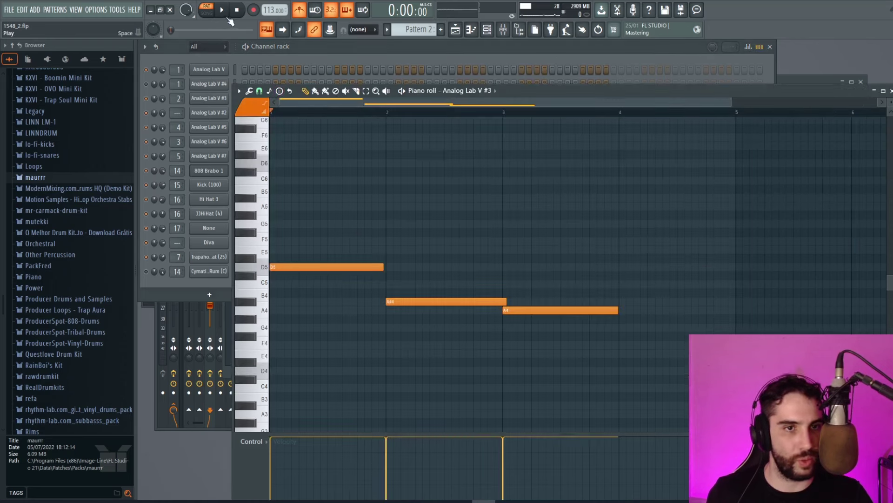
{"action": "key", "text": "space"}
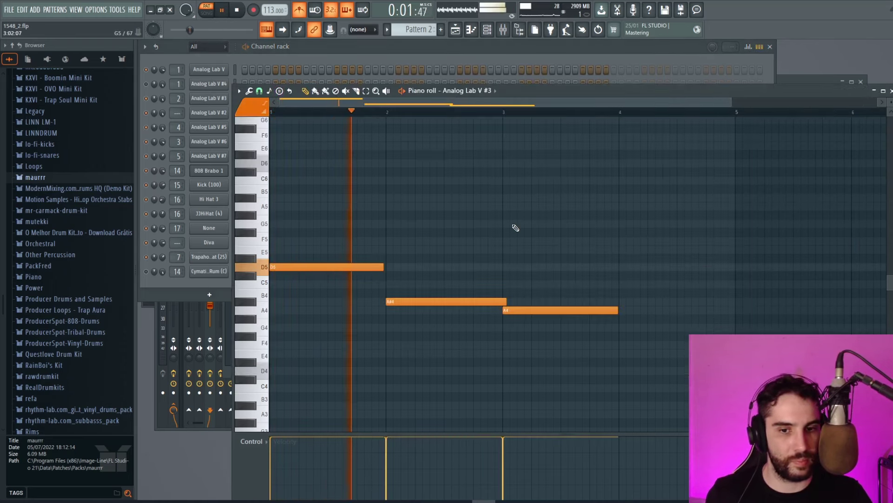
{"action": "key", "text": "space"}
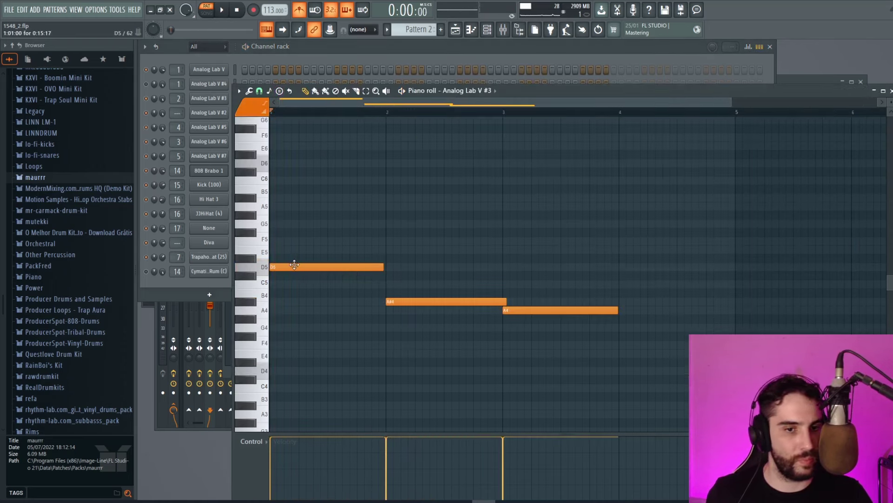
- Build chords by adding F5 and A5 in bar 1, D5 and F5 in bar 2, C5 and E5 in bar 3, and quantize them
{"action": "left_click", "coordinate": [293, 240]}
{"action": "left_click", "coordinate": [286, 206]}
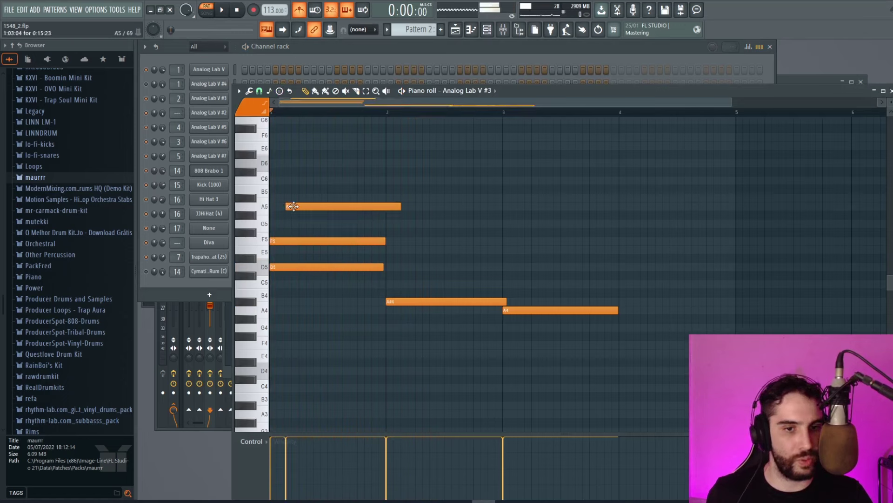
{"action": "left_click", "coordinate": [395, 268]}
{"action": "left_click", "coordinate": [390, 240]}
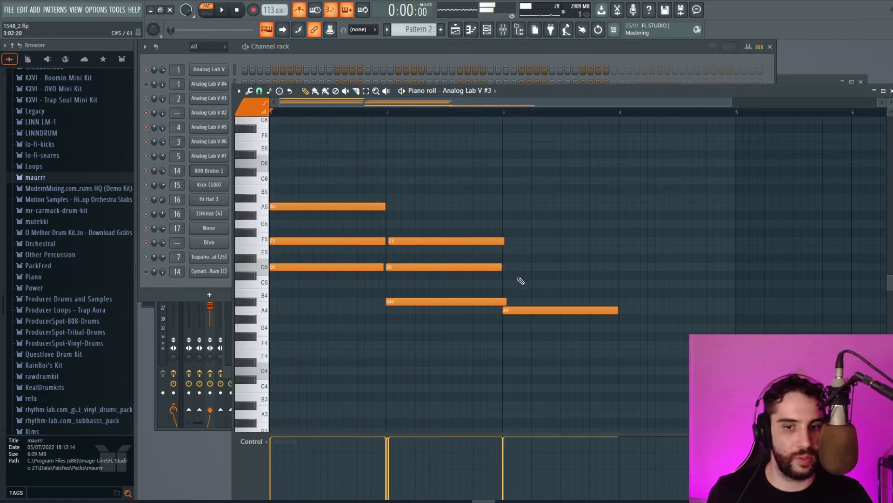
{"action": "left_click", "coordinate": [502, 284]}
{"action": "left_click", "coordinate": [507, 250]}
{"action": "left_click", "coordinate": [249, 91]}
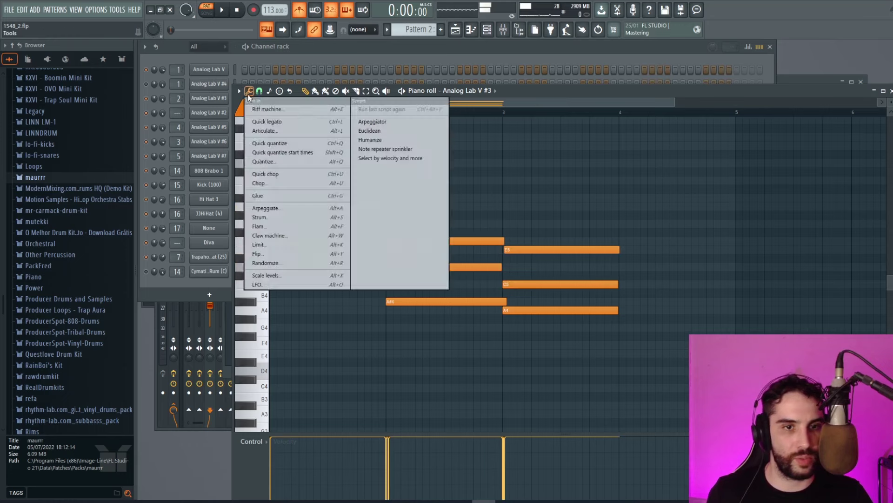
{"action": "left_click", "coordinate": [268, 163]}
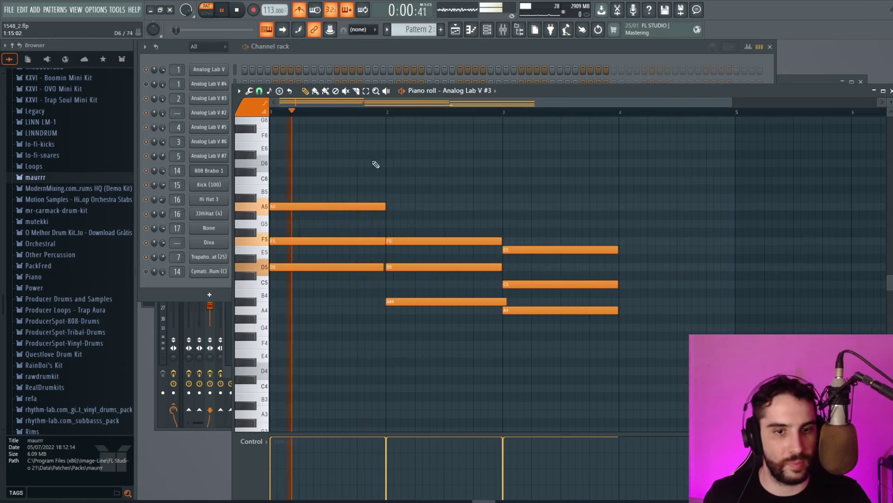
- Shorten all the chord notes to about half a bar and play the result
{"action": "left_click_drag", "start_coordinate": [589, 324], "coordinate": [275, 156]}
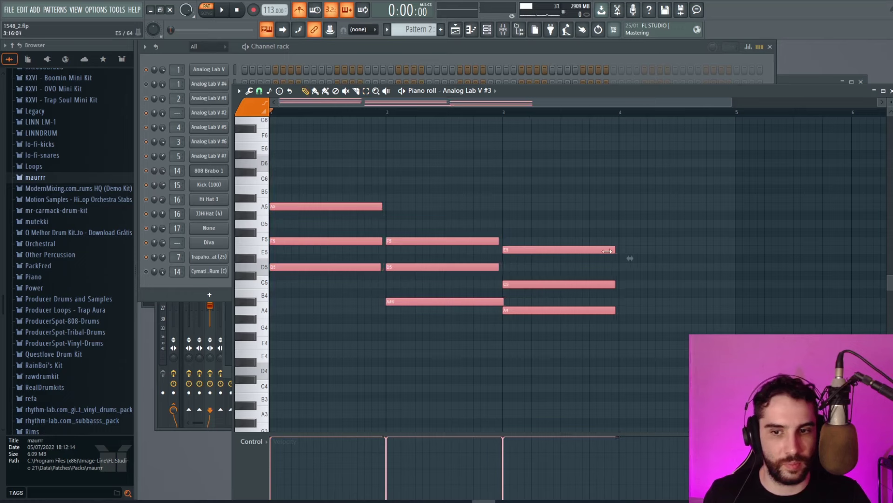
{"action": "left_click_drag", "start_coordinate": [608, 251], "coordinate": [573, 255]}
{"action": "key", "text": "space"}
{"action": "left_click", "coordinate": [554, 203]}
{"action": "right_click", "coordinate": [554, 203]}
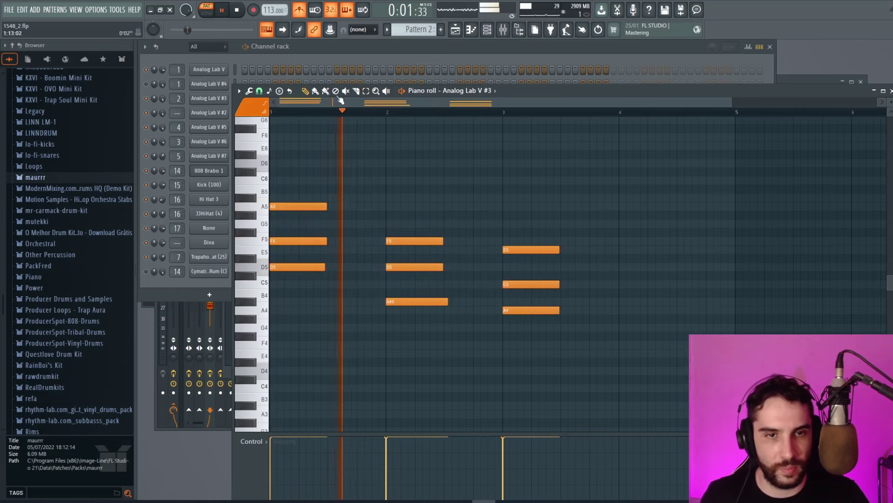
- Duplicate the bar 3 chord to the start of bar 4, then stop playback and clear the selection
{"action": "left_click_drag", "start_coordinate": [562, 313], "coordinate": [498, 216]}
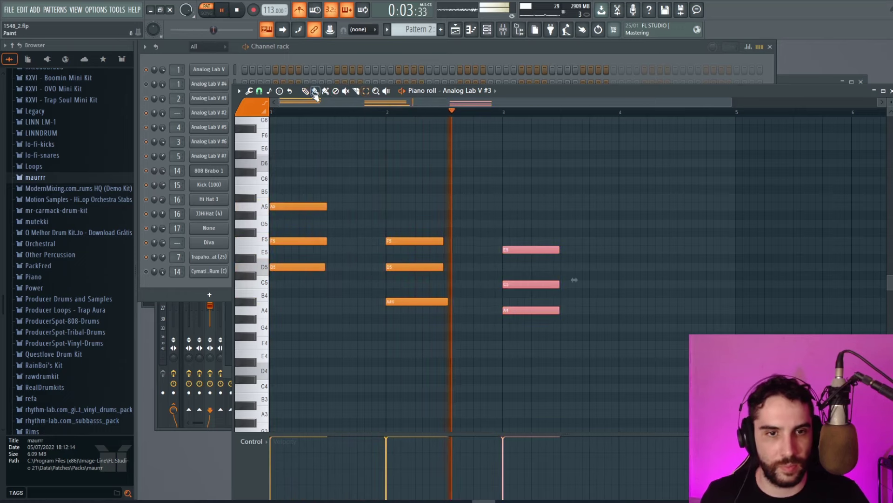
{"action": "key", "text": "ctrl+b"}
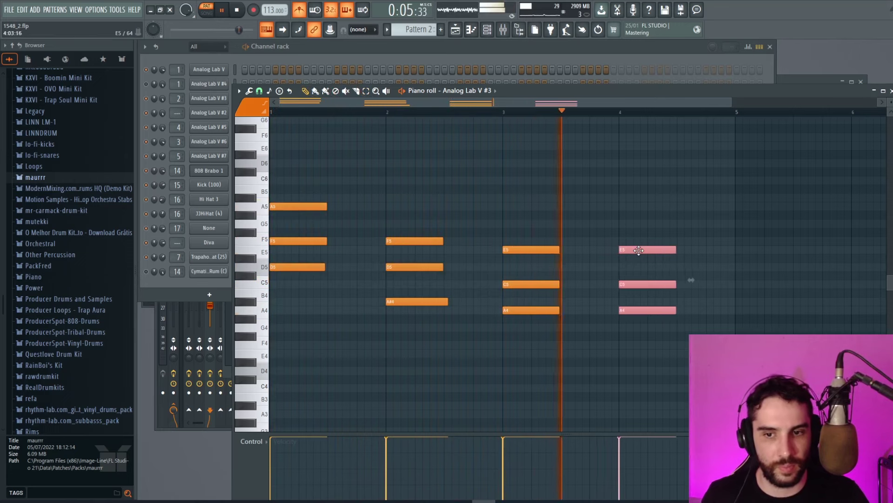
{"action": "left_click_drag", "start_coordinate": [639, 250], "coordinate": [640, 250]}
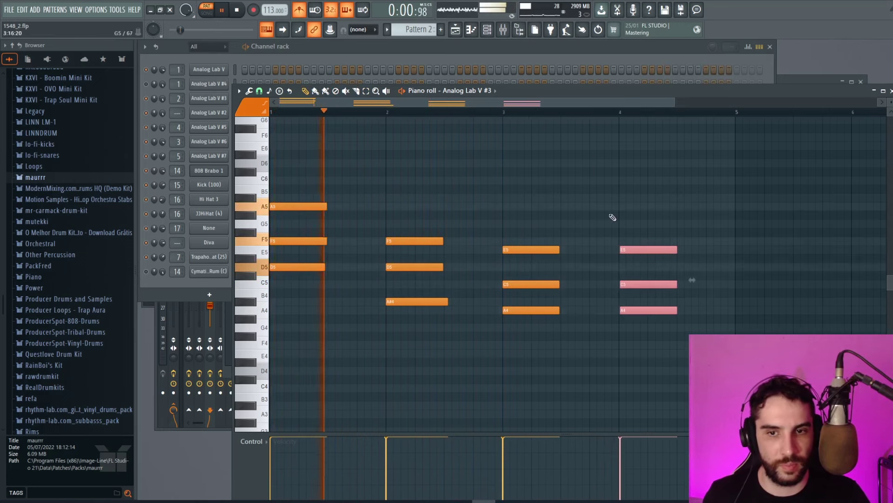
{"action": "key", "text": "space"}
{"action": "left_click", "coordinate": [559, 172]}
{"action": "right_click", "coordinate": [559, 172]}
- Place Pattern 2 on Track 2 of the playlist at bars 1 and 5 and play the arrangement in song mode
{"action": "left_click", "coordinate": [456, 30]}
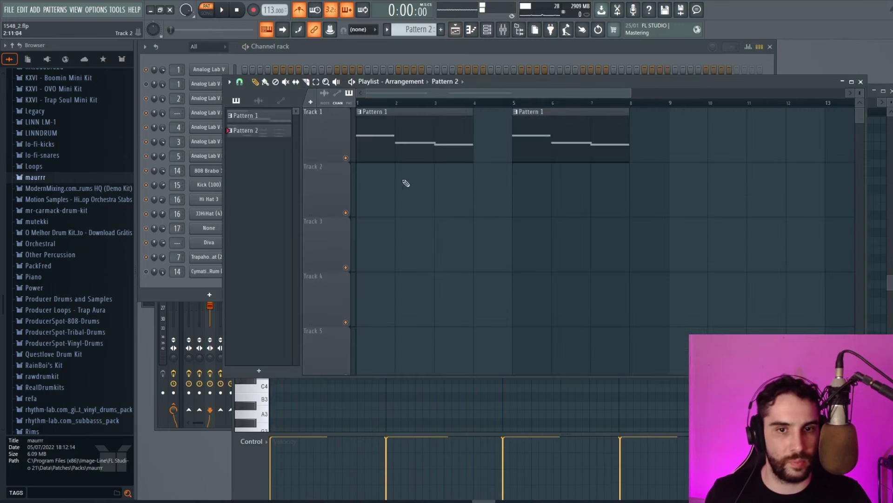
{"action": "left_click", "coordinate": [206, 13]}
{"action": "key", "text": "space"}
{"action": "left_click", "coordinate": [517, 186]}
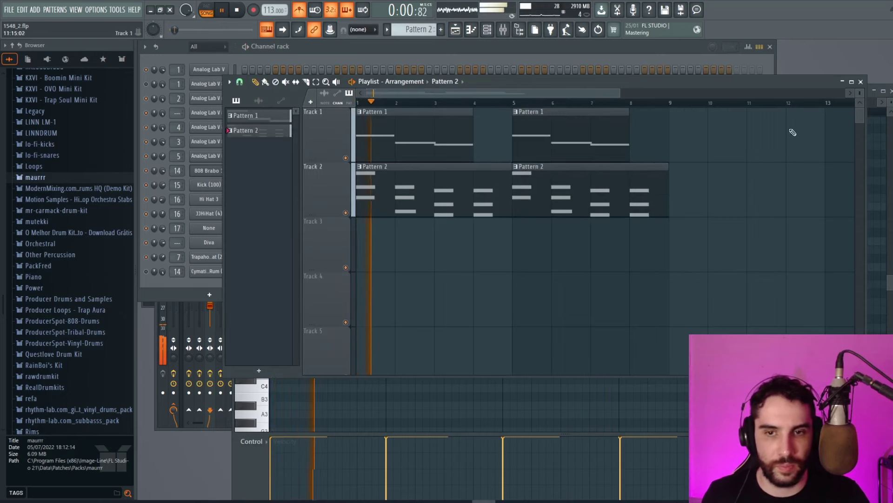
- Lower the top note of each of Pattern 2's four chords by one octave and play back the arrangement
{"action": "double_click", "coordinate": [524, 177]}
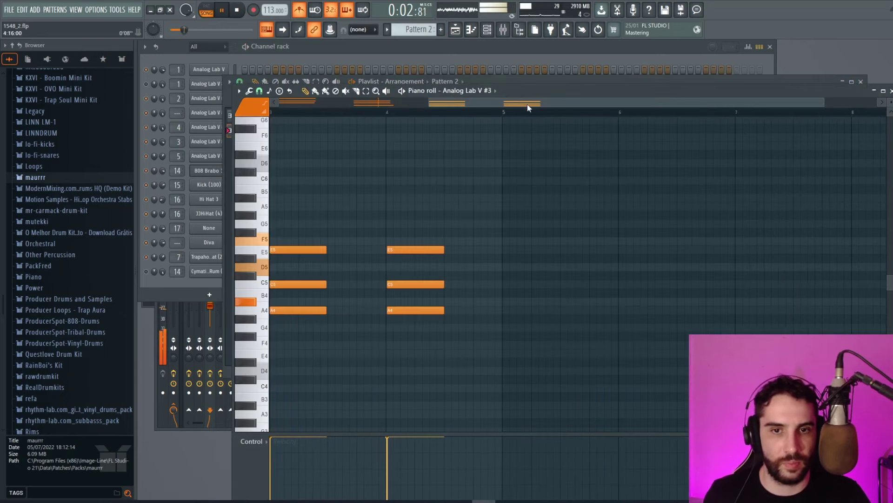
{"action": "left_click_drag", "start_coordinate": [527, 104], "coordinate": [198, 131]}
{"action": "key", "text": "space"}
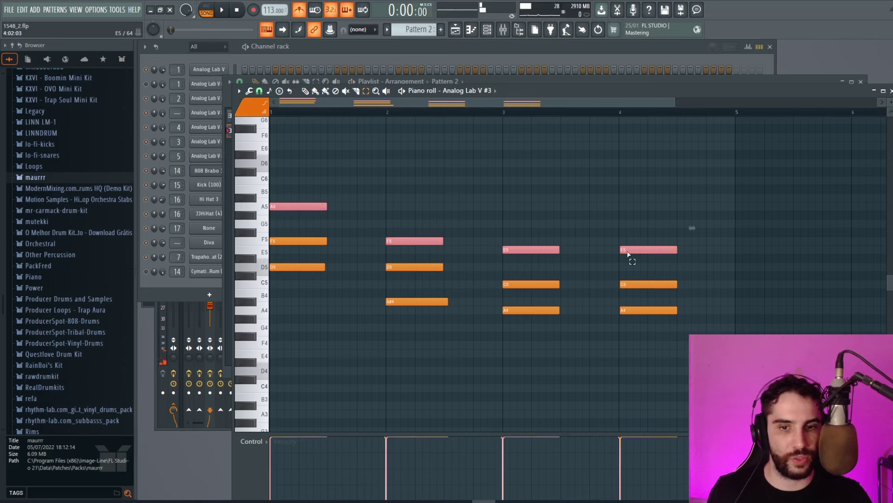
{"action": "key", "text": "ctrl+Down"}
{"action": "key", "text": "space"}
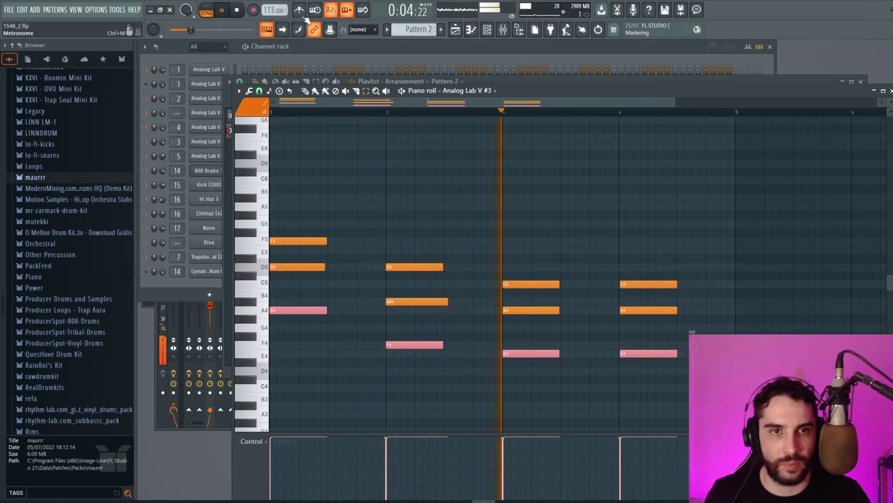
{"action": "left_click", "coordinate": [682, 190]}
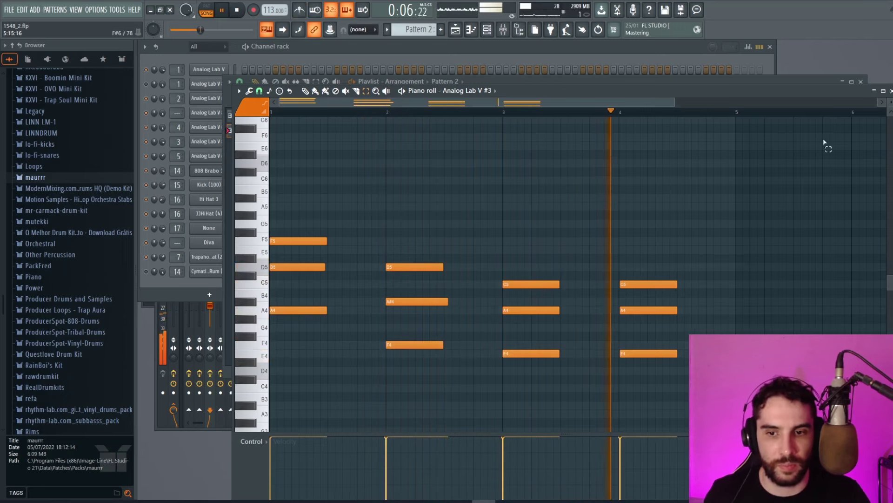
- Quantize Pattern 2's chord notes with the default settings and stop playback
{"action": "left_click", "coordinate": [249, 91]}
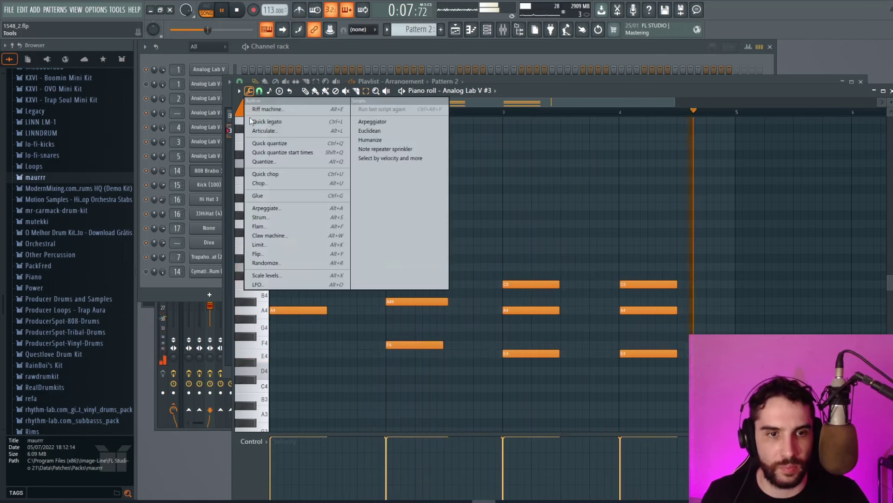
{"action": "left_click", "coordinate": [259, 159]}
{"action": "key", "text": "Return"}
{"action": "key", "text": "space"}
- Paste the chords into Analog Lab V in a new Pattern 3, shorten all notes to brief stabs and play the pattern
{"action": "left_click", "coordinate": [759, 60]}
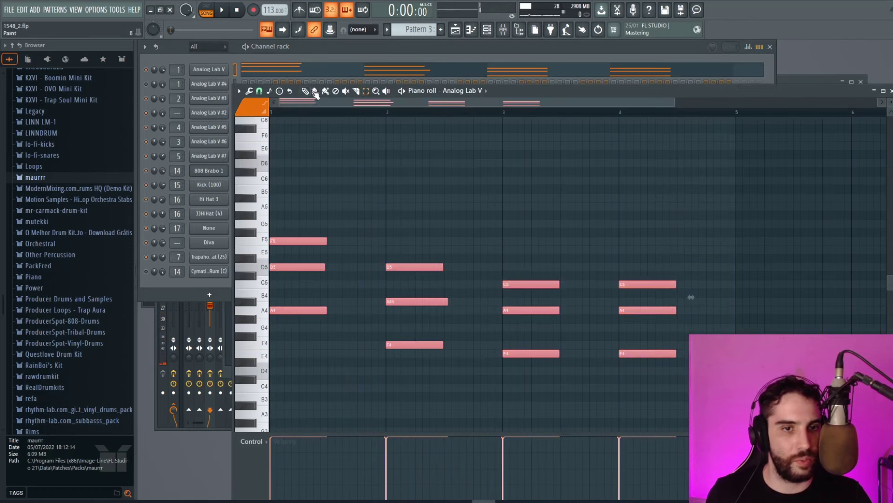
{"action": "key", "text": "p"}
{"action": "left_click_drag", "start_coordinate": [671, 285], "coordinate": [624, 286]}
{"action": "key", "text": "space"}
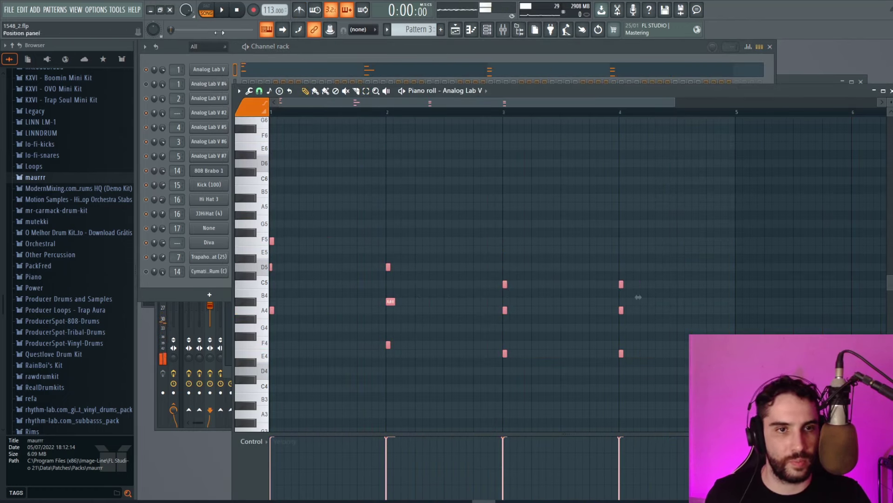
{"action": "left_click", "coordinate": [218, 10]}
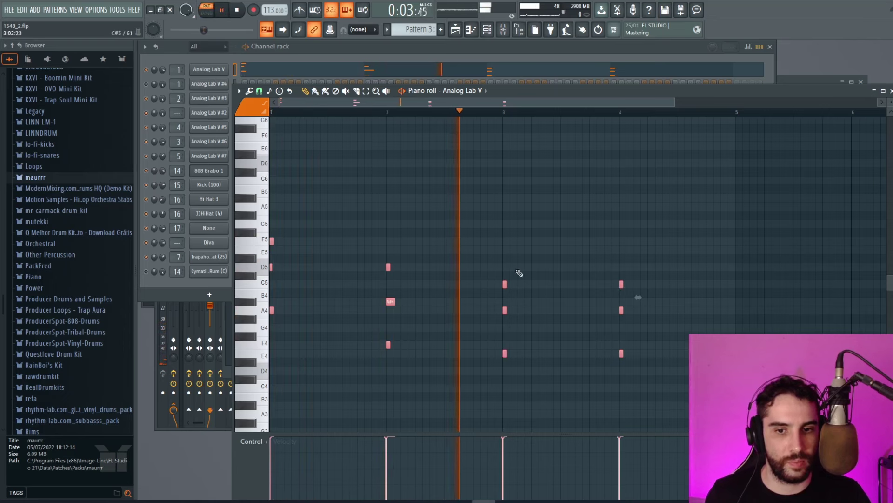
- Add a short G5 note to the bar 3 chord and shorten bar 2's A#4 note to match the other stabs
{"action": "left_click", "coordinate": [505, 224]}
{"action": "left_click_drag", "start_coordinate": [559, 224], "coordinate": [505, 225]}
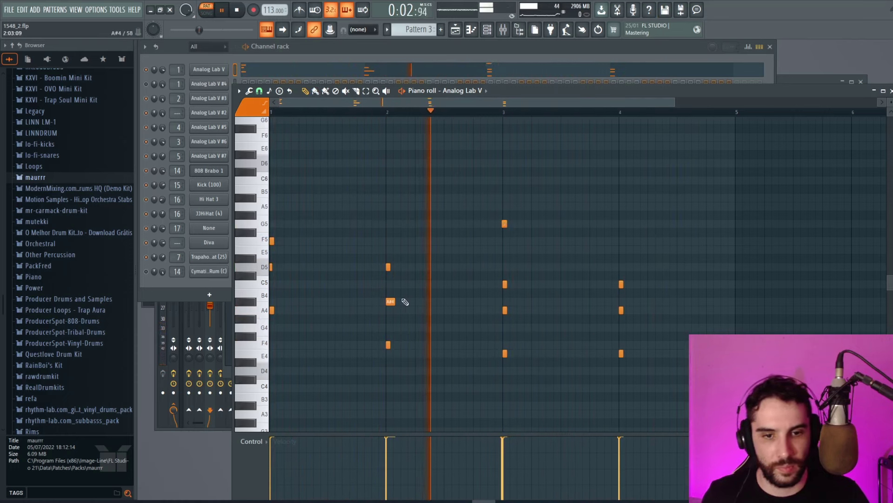
{"action": "left_click_drag", "start_coordinate": [395, 300], "coordinate": [390, 298]}
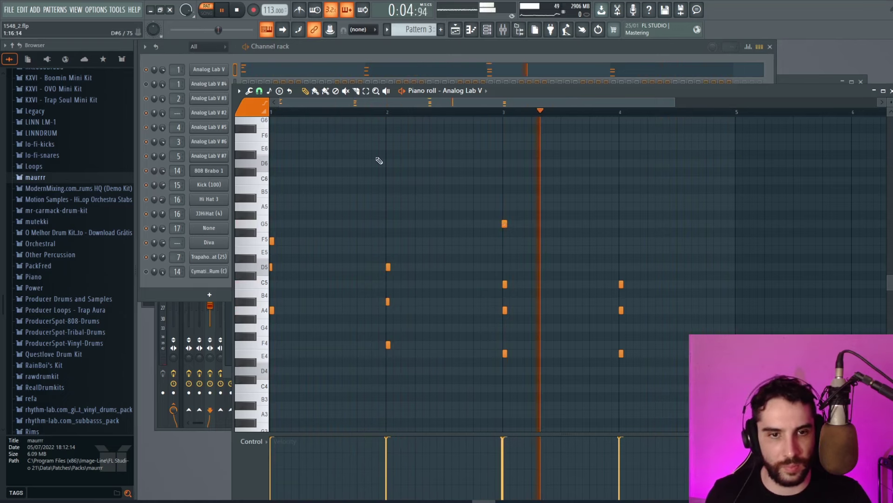
- Quantize Pattern 3's notes with the default template, leaving their duration, and return to the channel rack
{"action": "left_click", "coordinate": [249, 90]}
{"action": "left_click", "coordinate": [265, 160]}
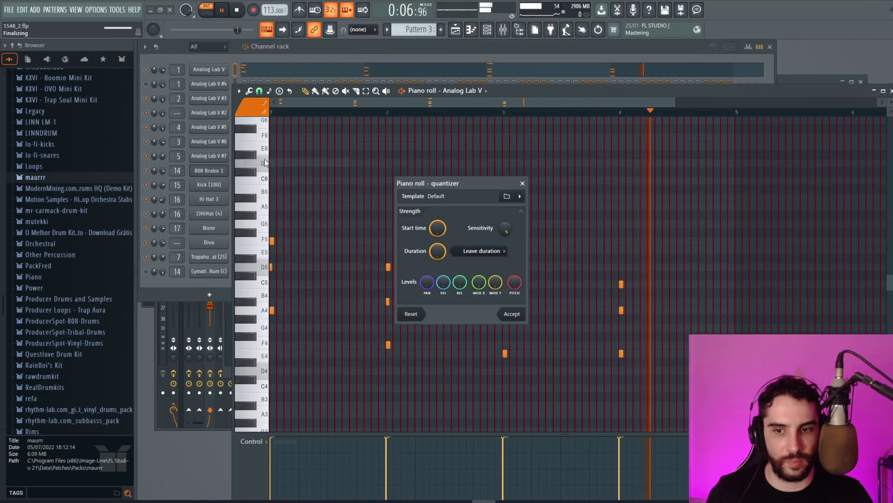
{"action": "key", "text": "Return"}
{"action": "left_click", "coordinate": [701, 70]}
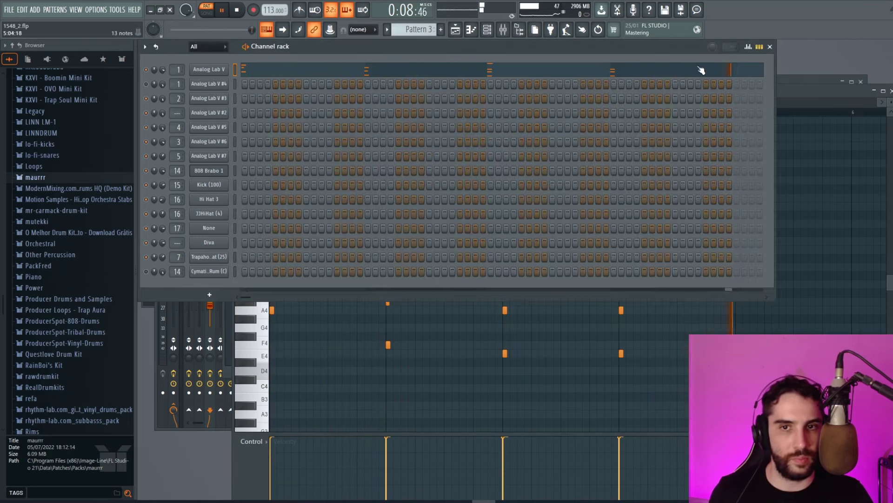
- Place Pattern 3 on Track 3 of the playlist at bars 1 and 5 and play the arrangement in song mode
{"action": "left_click", "coordinate": [456, 30]}
{"action": "left_click", "coordinate": [375, 230]}
{"action": "left_click", "coordinate": [509, 230]}
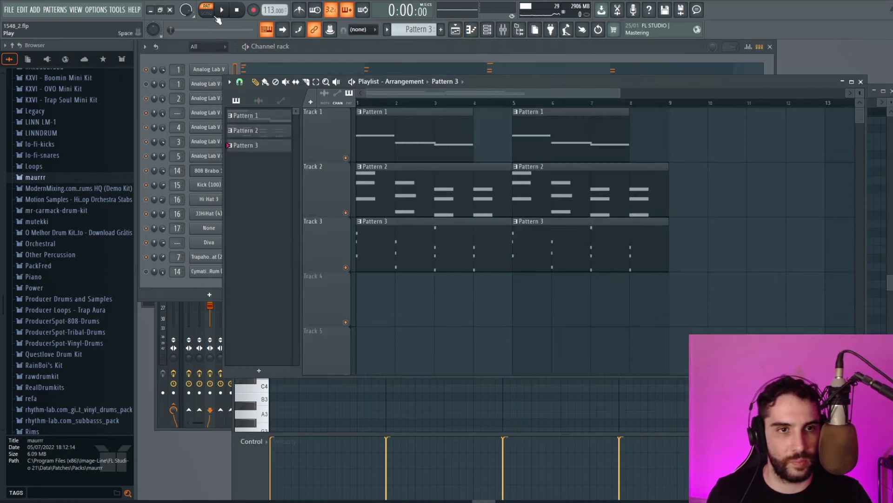
{"action": "left_click", "coordinate": [217, 18]}
{"action": "left_click", "coordinate": [861, 82]}
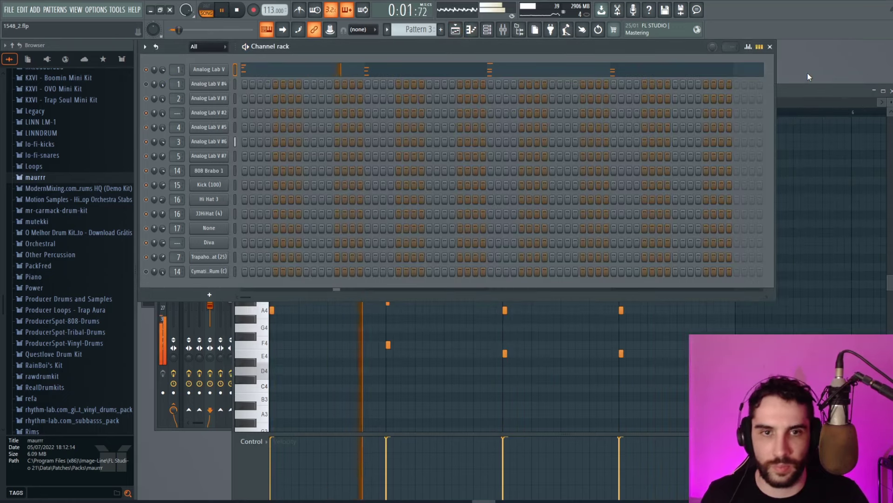
- Create Pattern 4, extend Pattern 1's last A4 bass note to the end of bar 4 and stop playback
{"action": "left_click", "coordinate": [441, 29]}
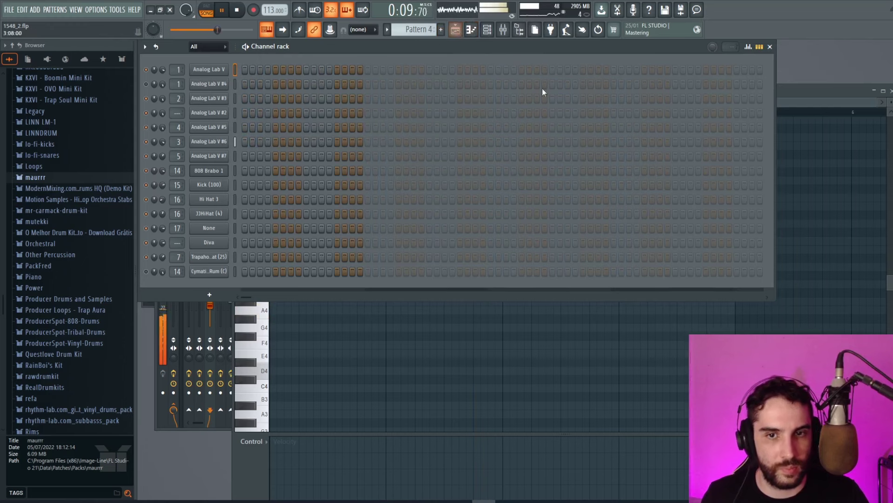
{"action": "left_click", "coordinate": [458, 31]}
{"action": "double_click", "coordinate": [577, 126]}
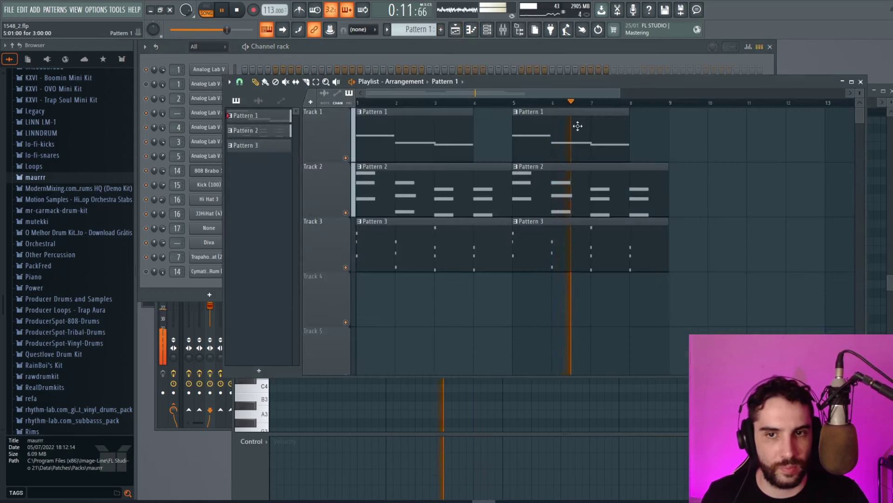
{"action": "left_click_drag", "start_coordinate": [501, 310], "coordinate": [617, 310]}
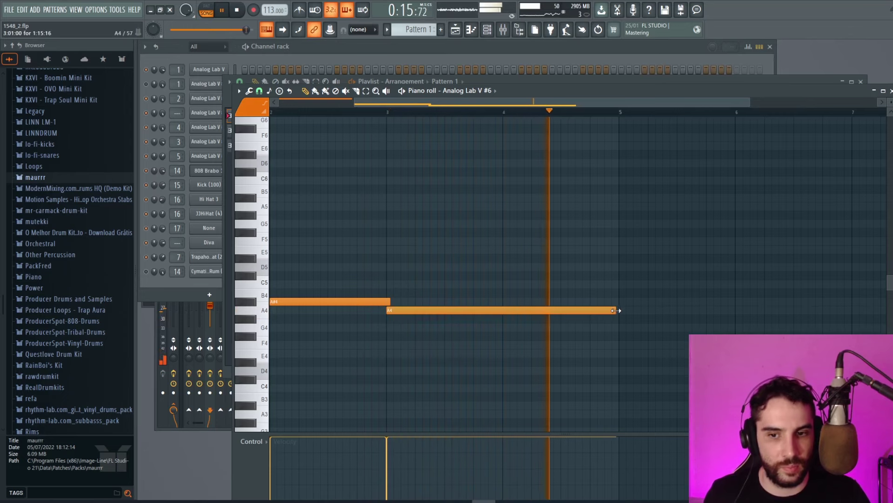
{"action": "key", "text": "space"}
- Open Pattern 4's piano roll for Analog Lab V #7 and try out melody notes over the playing arrangement
{"action": "key", "text": "F7"}
{"action": "left_click", "coordinate": [441, 29]}
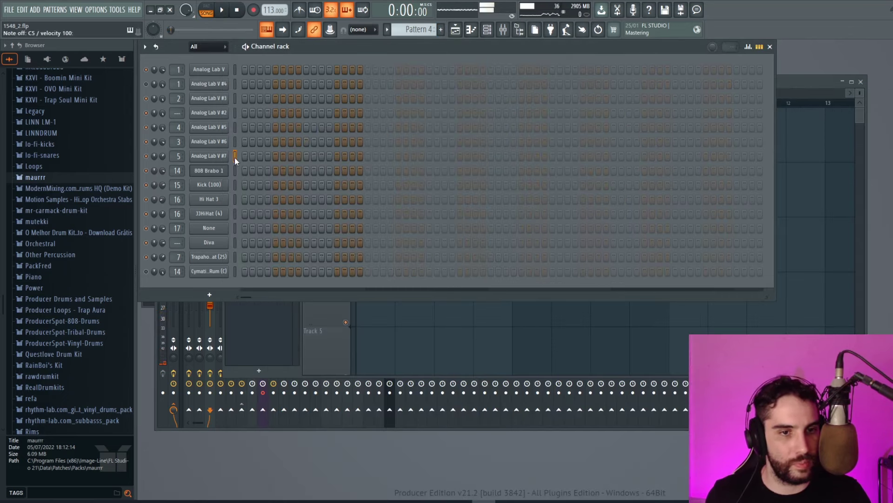
{"action": "key", "text": "F7"}
{"action": "key", "text": "space"}
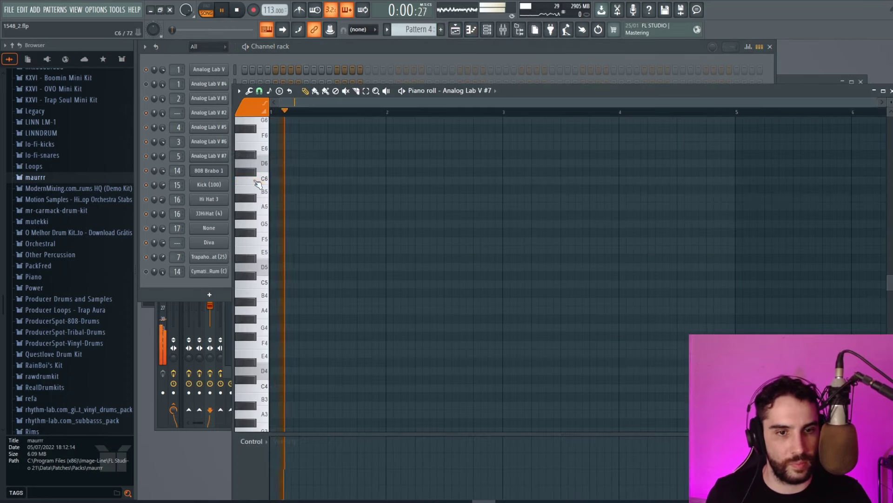
{"action": "key", "text": "space"}
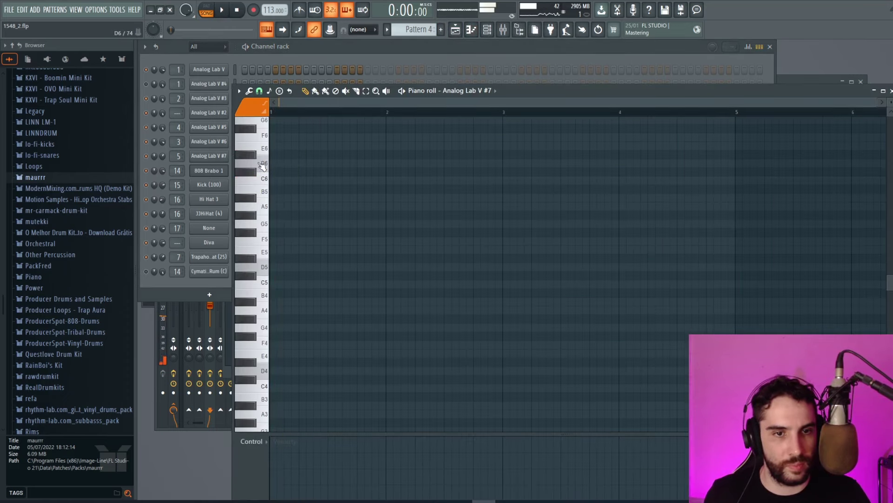
{"action": "key", "text": "space"}
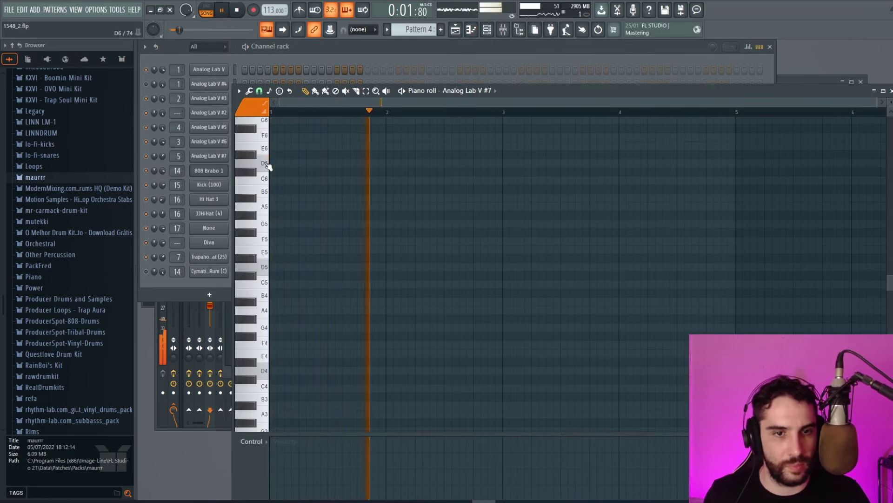
{"action": "key", "text": "space"}
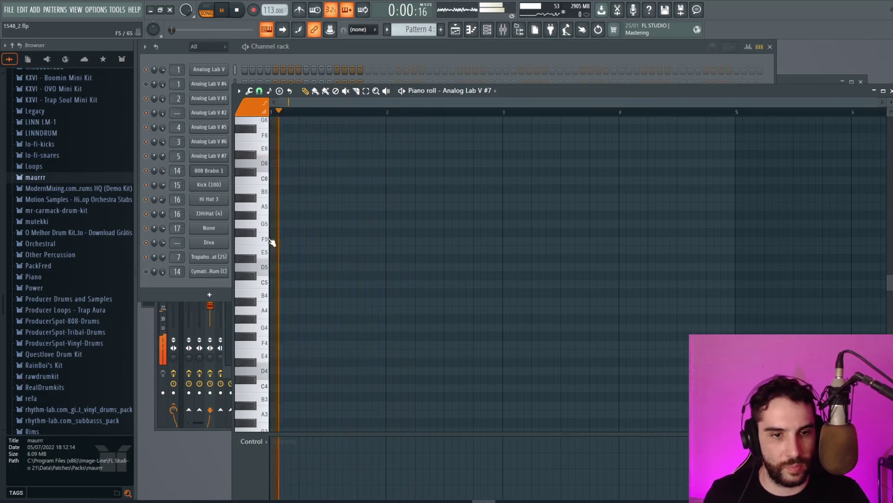
- Add a short D5 note at the start of bar 1 and an A5 note on its second beat, playing them back
{"action": "left_click", "coordinate": [283, 272]}
{"action": "left_click_drag", "start_coordinate": [497, 270], "coordinate": [285, 270]}
{"action": "key", "text": "space"}
{"action": "left_click", "coordinate": [309, 224]}
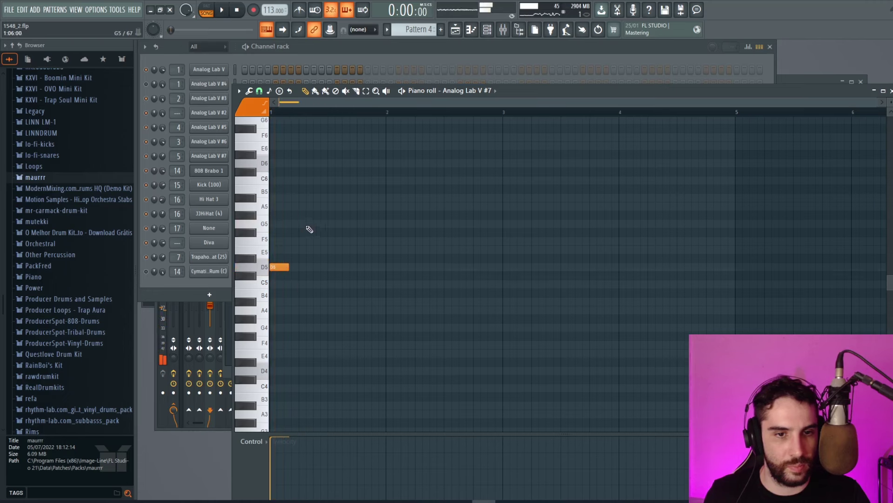
{"action": "key", "text": "space"}
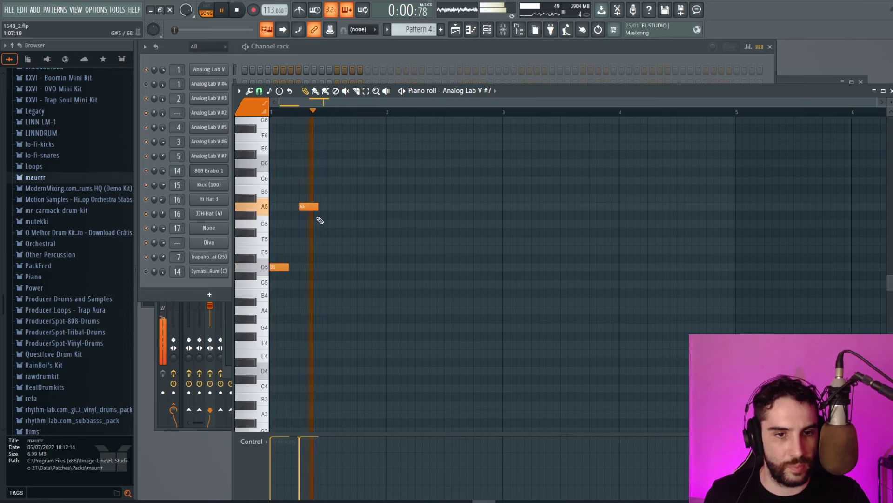
- Add C6 and A#5 on beats 2 and 3 of bar 2 and G5 at the start of bar 3
{"action": "left_click", "coordinate": [421, 180]}
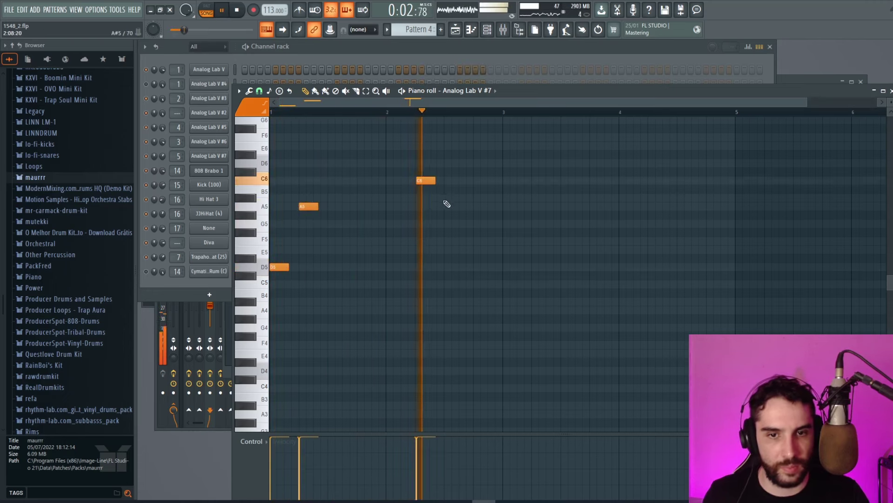
{"action": "left_click", "coordinate": [449, 206]}
{"action": "key", "text": "space"}
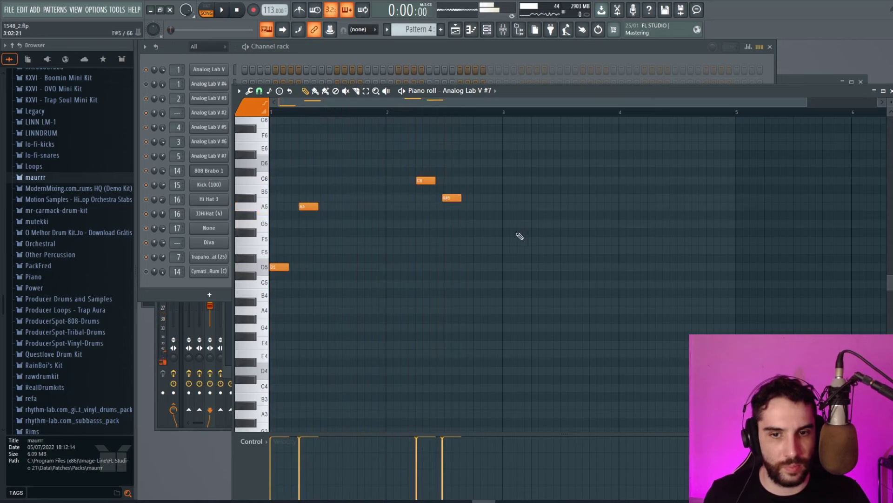
{"action": "key", "text": "space"}
{"action": "left_click_drag", "start_coordinate": [508, 241], "coordinate": [512, 222]}
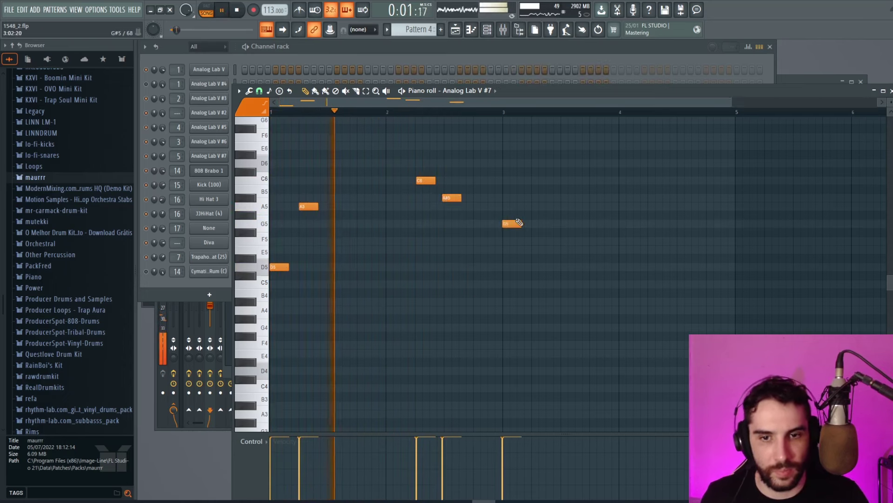
{"action": "left_click_drag", "start_coordinate": [449, 198], "coordinate": [452, 199]}
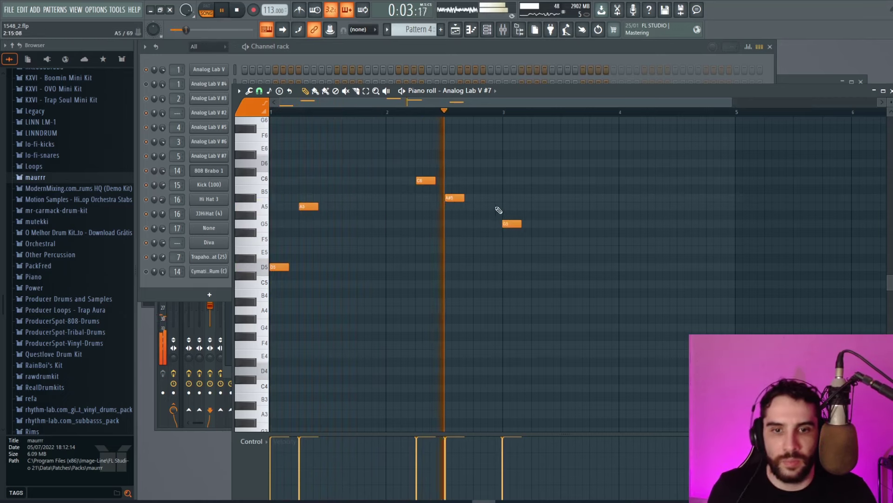
- Quantize the melody notes in Pattern 4 and stop playback
{"action": "left_click", "coordinate": [250, 90]}
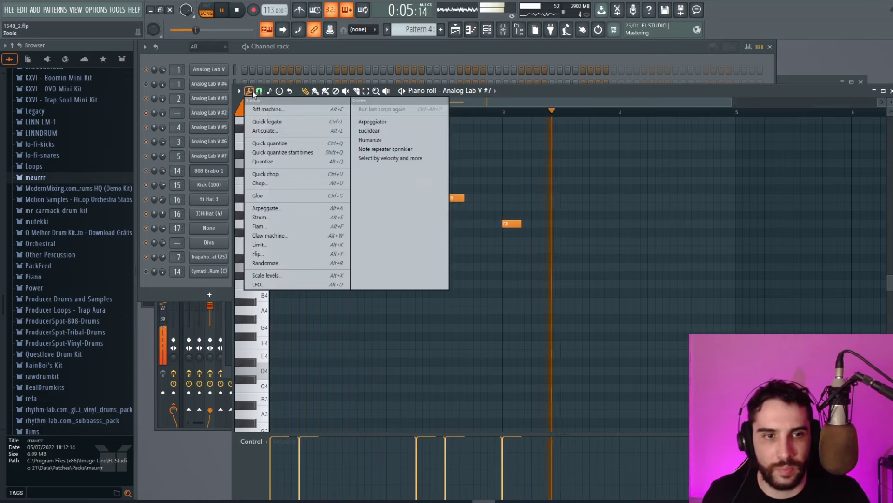
{"action": "left_click", "coordinate": [273, 161]}
{"action": "key", "text": "space"}
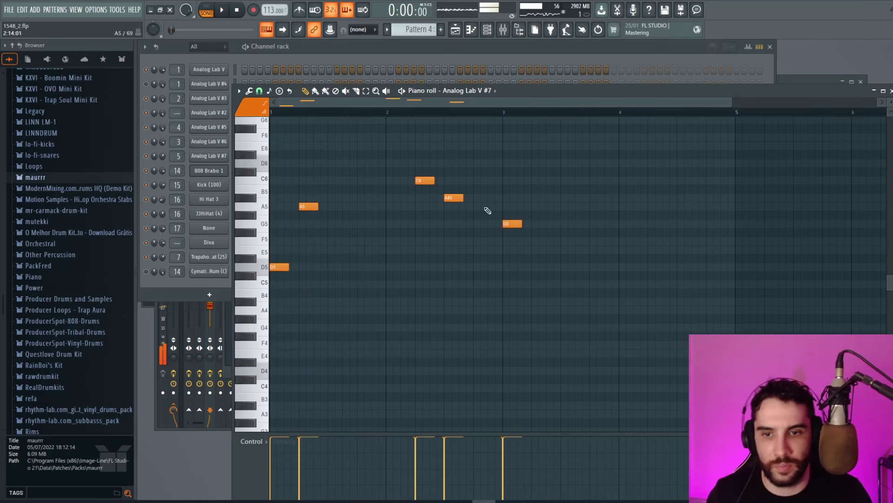
- Add A5 at the start of bar 4 and E5 on its third beat, and place Pattern 4 on Track 4
{"action": "left_click", "coordinate": [624, 206]}
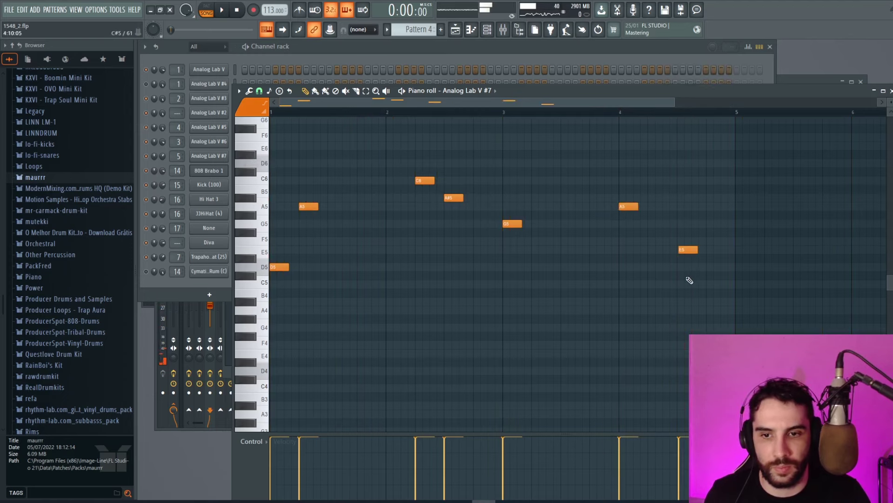
{"action": "key", "text": "space"}
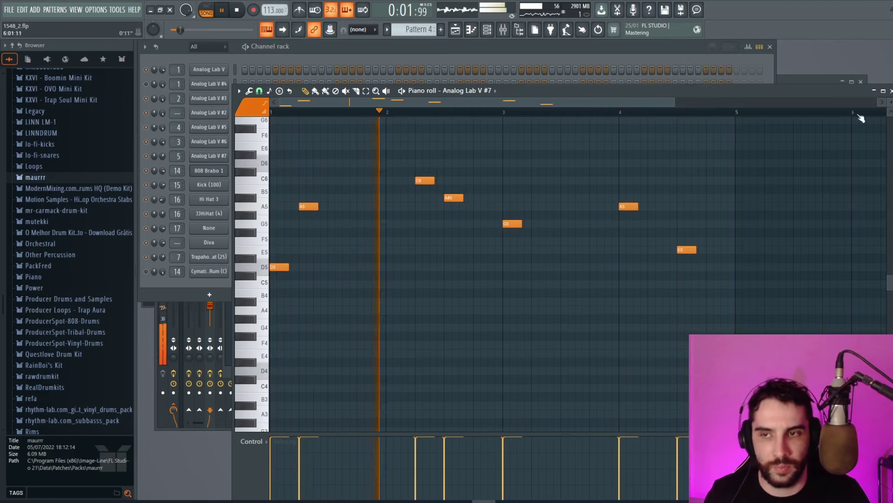
{"action": "left_click", "coordinate": [890, 91]}
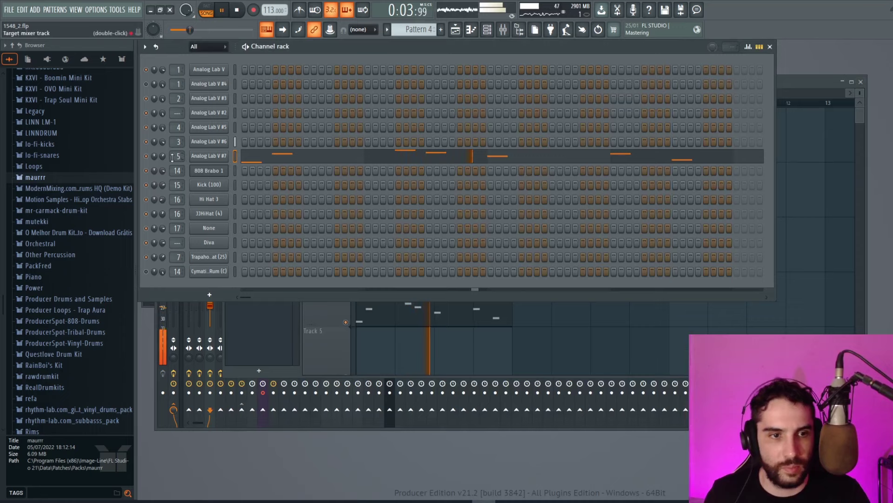
- Open Fruity parametric EQ 2 on the mixer track of Analog Lab V #7
{"action": "left_click", "coordinate": [512, 30]}
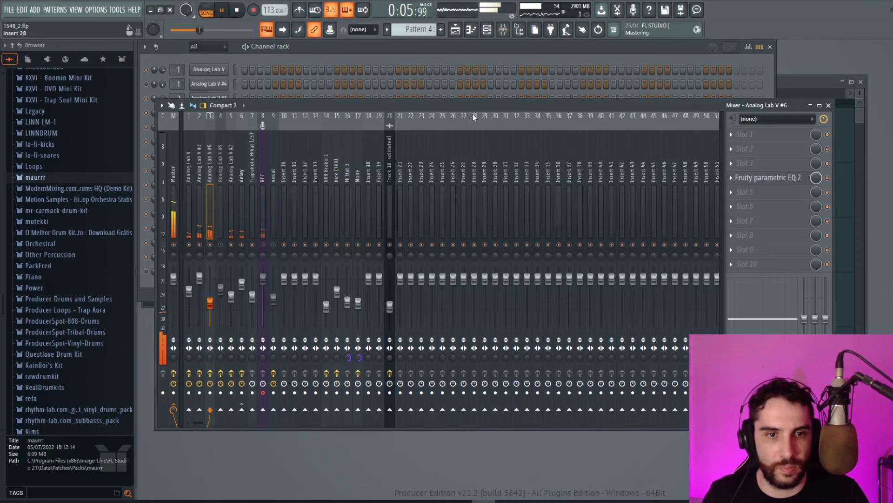
{"action": "left_click", "coordinate": [767, 177]}
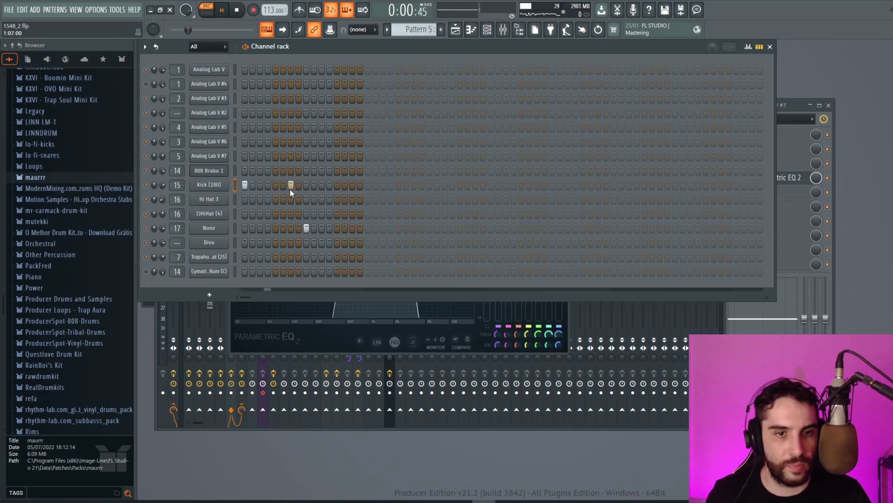
- Extend Pattern 5's drums with kicks on steps 19 and 21 and a hit on step 25 of the None channel
{"action": "left_click", "coordinate": [383, 185]}
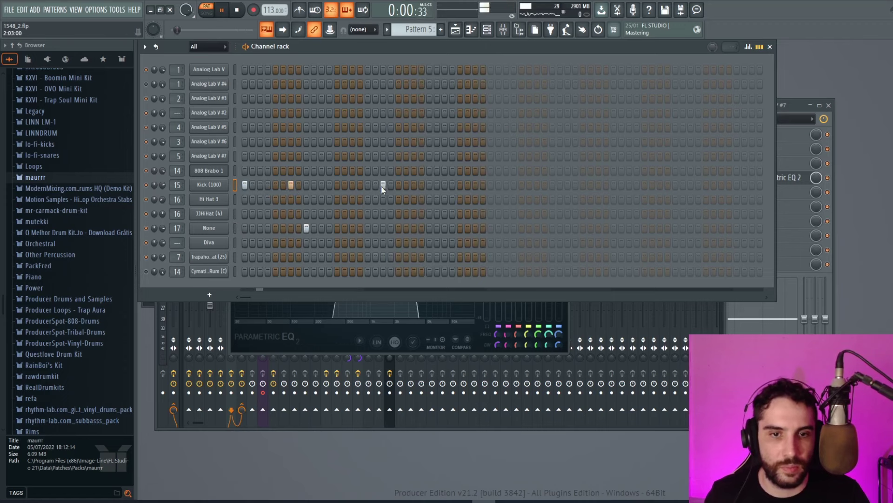
{"action": "left_click", "coordinate": [398, 185]}
{"action": "left_click", "coordinate": [429, 228]}
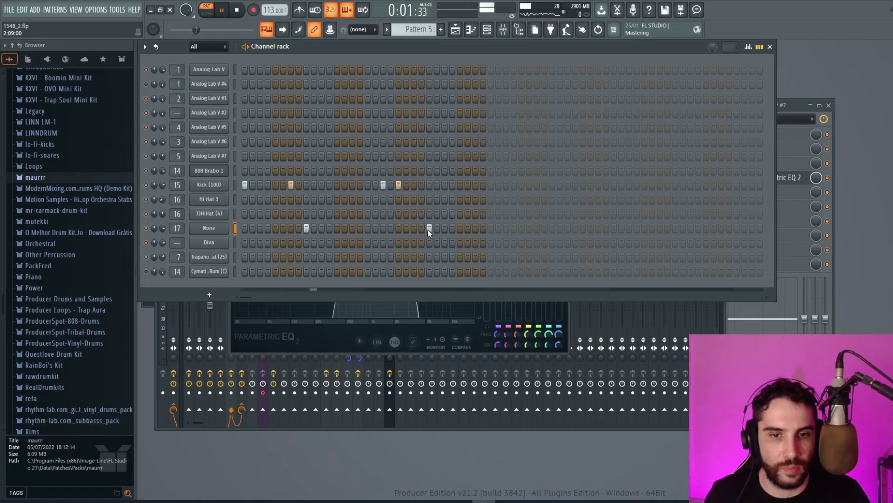
- Fill the Hi Hat 3 channel with a hit on every fourth step and play the drum pattern
{"action": "right_click", "coordinate": [231, 200]}
{"action": "left_click", "coordinate": [358, 236]}
{"action": "key", "text": "space"}
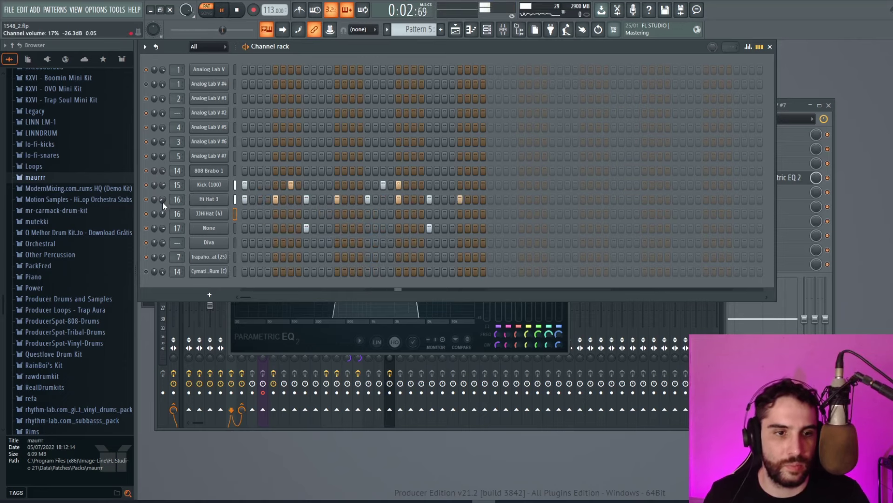
- Paint Pattern 5 across bars 1 to 8 of Track 5 in the playlist and play the arrangement in song mode
{"action": "key", "text": "F5"}
{"action": "scroll", "coordinate": [477, 301], "scroll_direction": "down", "scroll_amount": 1}
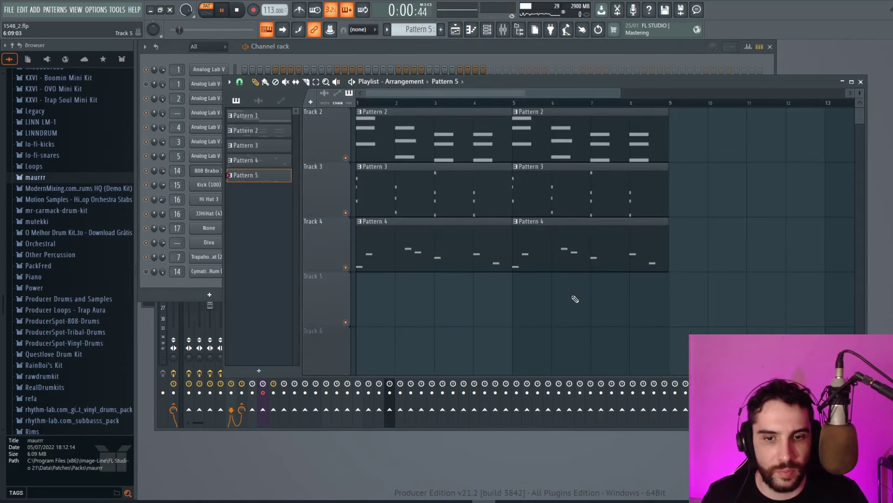
{"action": "left_click_drag", "start_coordinate": [574, 299], "coordinate": [322, 304]}
{"action": "left_click", "coordinate": [212, 16]}
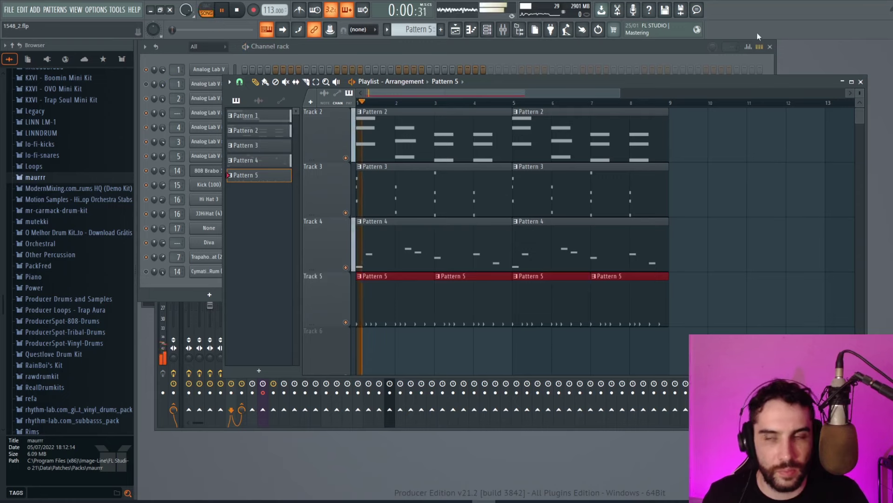
- Fill the hi-hat channel below Hi Hat 3 on every fourth step and remove Hi Hat 3's hits on steps 1, 9, 17 and 25
{"action": "key", "text": "F6"}
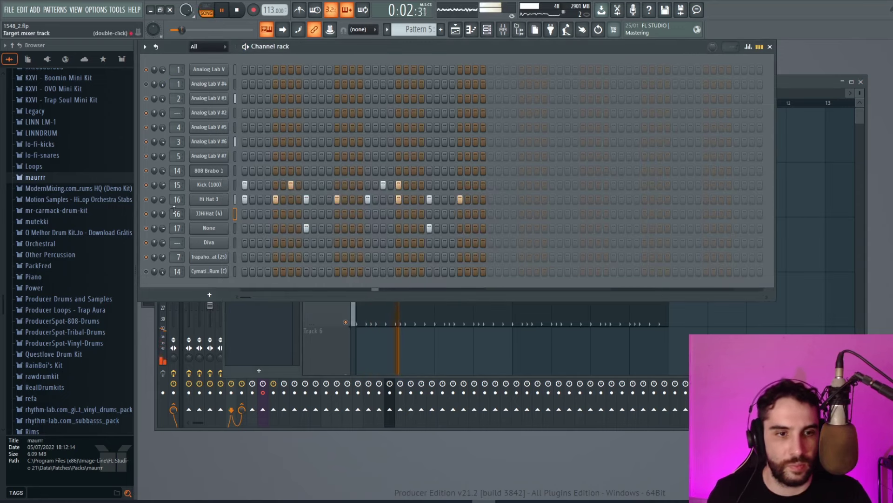
{"action": "right_click", "coordinate": [233, 207]}
{"action": "left_click", "coordinate": [338, 253]}
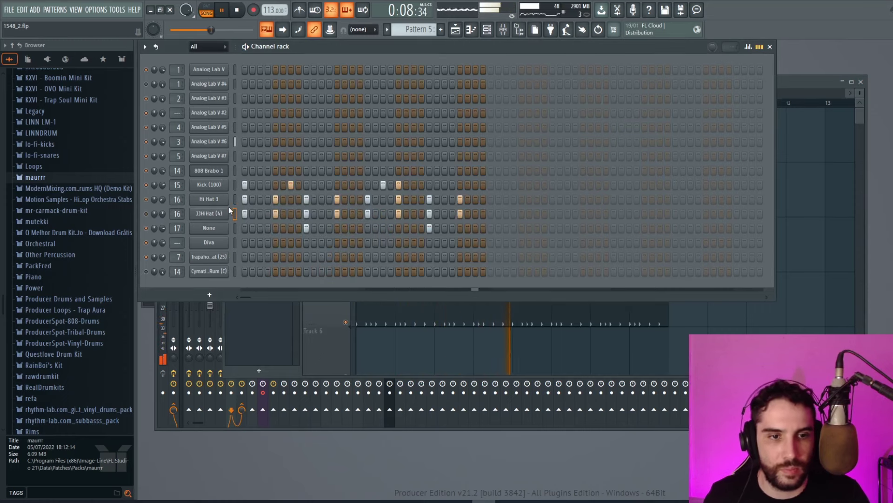
{"action": "left_click", "coordinate": [244, 199]}
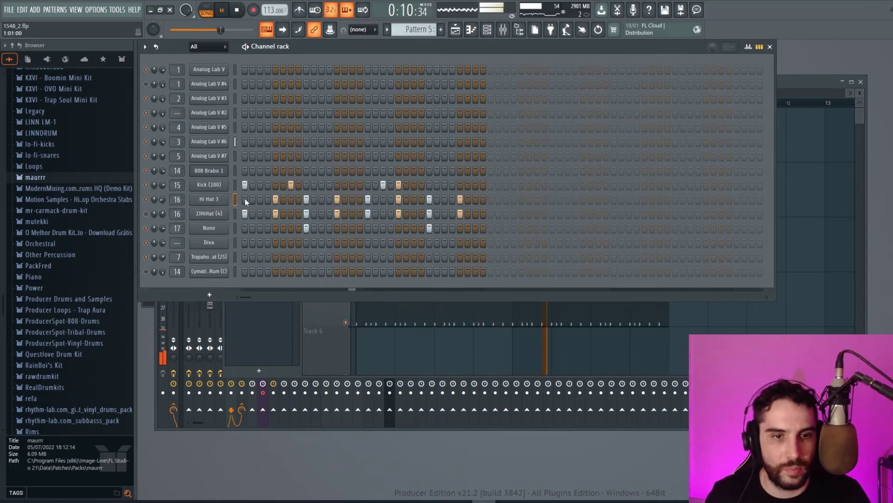
{"action": "left_click", "coordinate": [429, 199]}
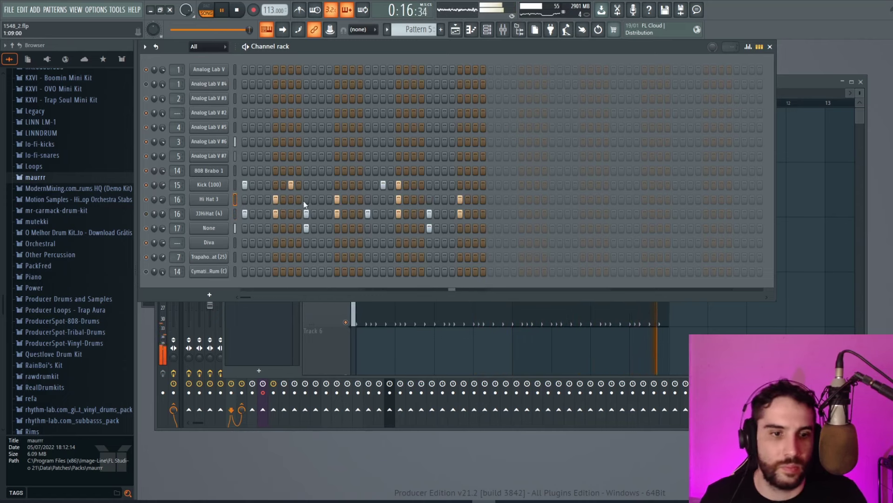
- Create Pattern 6 with a single hit on step 1 of the Trapaho..at (25) channel and place it at bar 1 of Track 6
{"action": "left_click", "coordinate": [441, 29]}
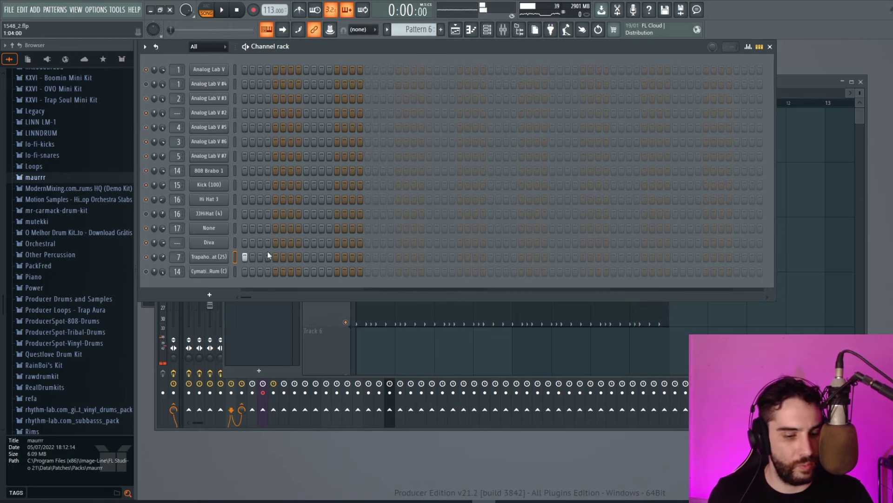
{"action": "left_click", "coordinate": [456, 31]}
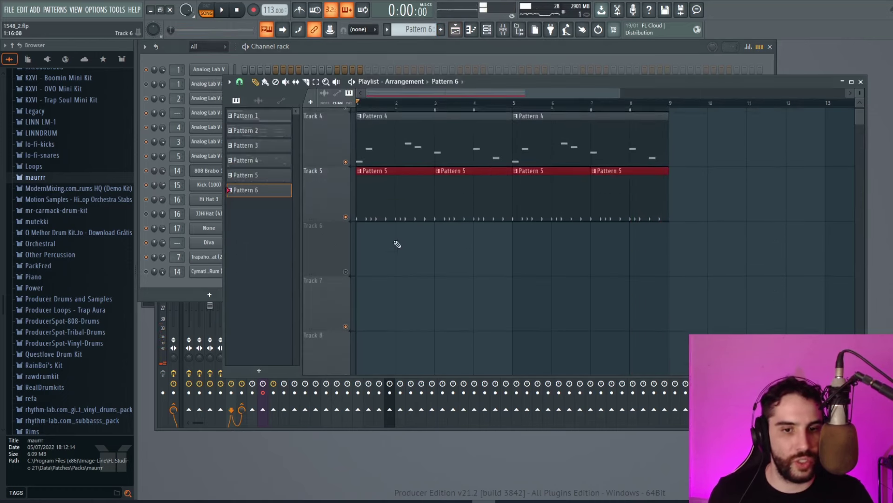
{"action": "left_click", "coordinate": [347, 267]}
- Create Pattern 7 and copy Pattern 5's kick rhythm into the 808 Brabo 1 piano roll on D5
{"action": "left_click", "coordinate": [732, 61]}
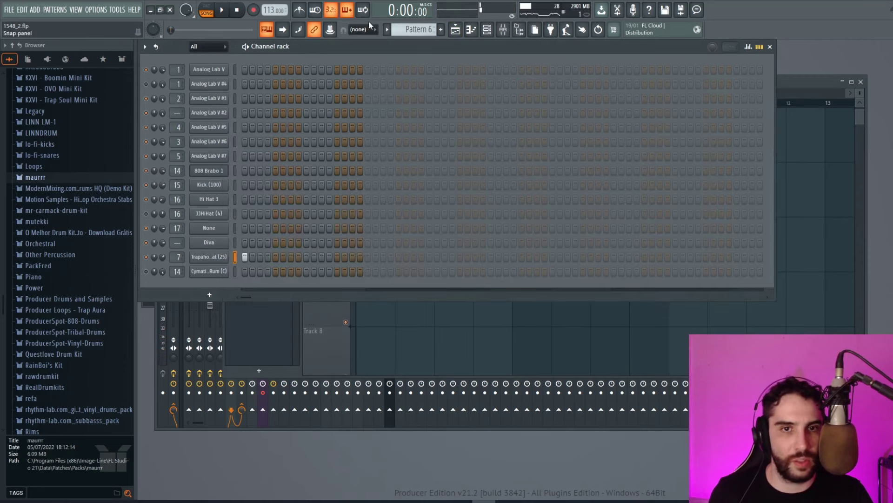
{"action": "left_click", "coordinate": [440, 30]}
{"action": "left_click", "coordinate": [782, 112]}
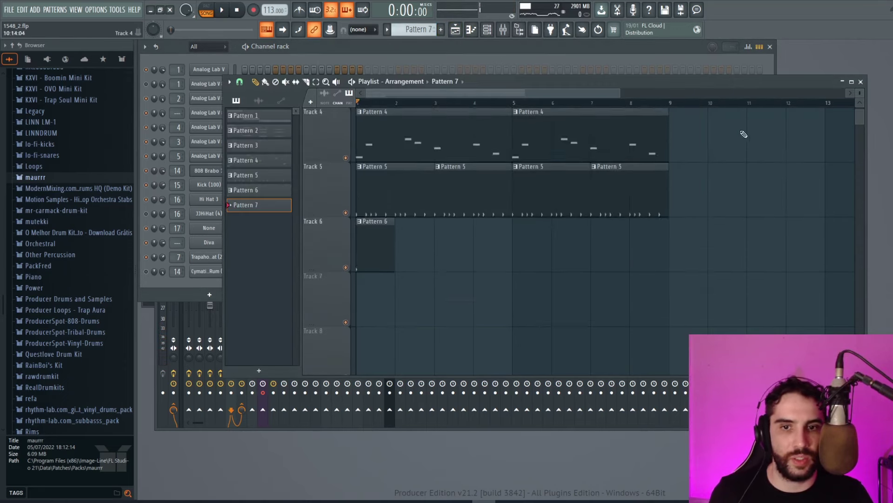
{"action": "left_click", "coordinate": [247, 175]}
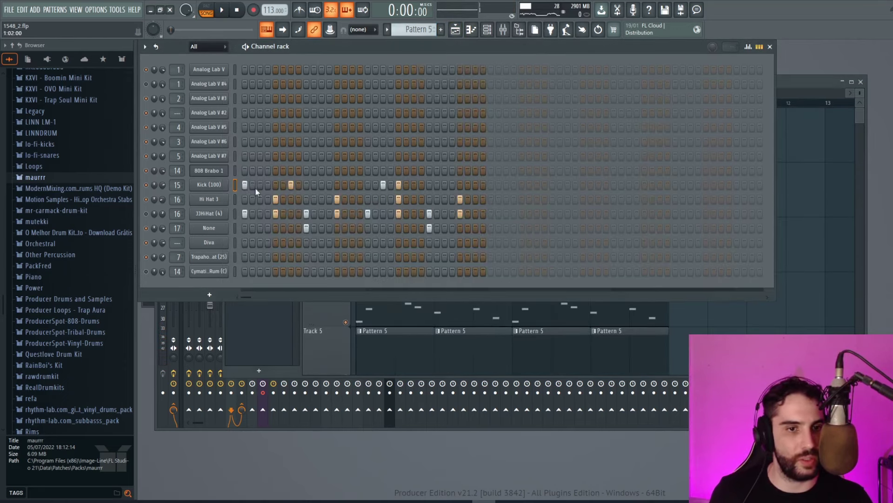
{"action": "left_click", "coordinate": [469, 30]}
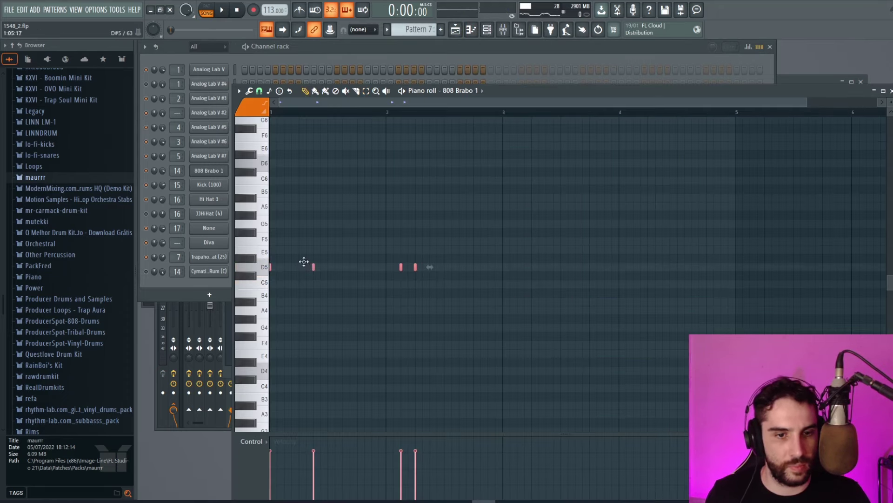
- Duplicate the four D5 notes of 808 Brabo 1 into bars 3 and 4, pitched at A#4
{"action": "key", "text": "space"}
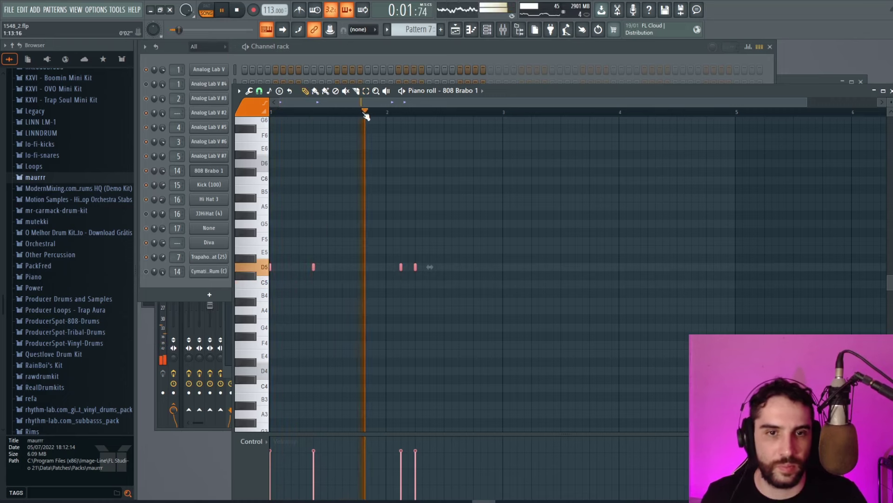
{"action": "left_click_drag", "start_coordinate": [316, 267], "coordinate": [550, 309], "text": "shift"}
{"action": "key", "text": "space"}
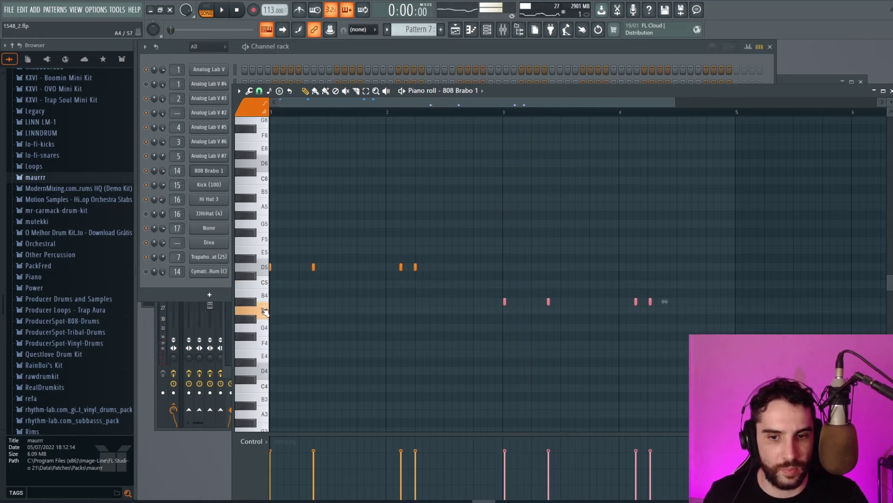
- Lower the two bar 2 notes of the 808 Brabo 1 part to A#4 while checking against playback
{"action": "key", "text": "space"}
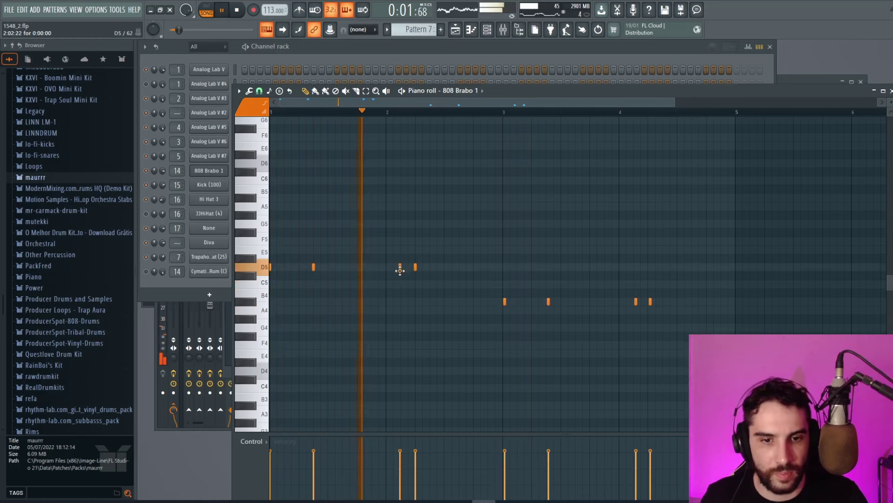
{"action": "left_click_drag", "start_coordinate": [400, 270], "coordinate": [403, 288]}
{"action": "key", "text": "space"}
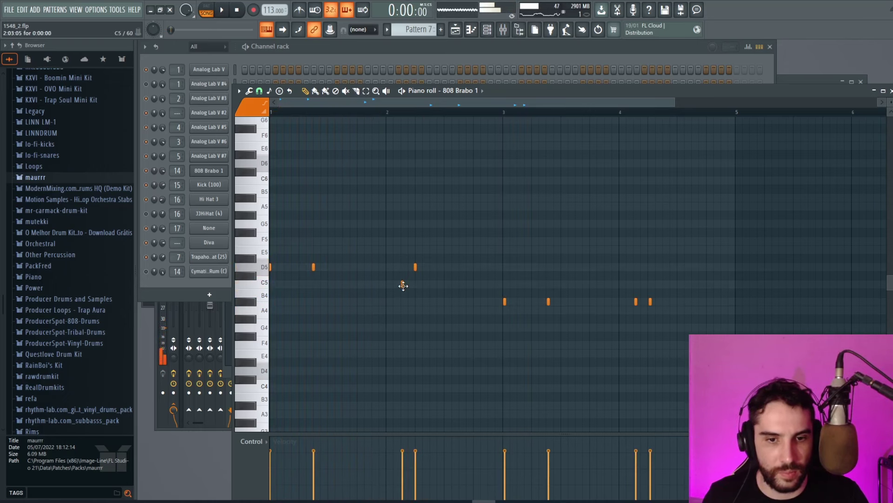
{"action": "key", "text": "space"}
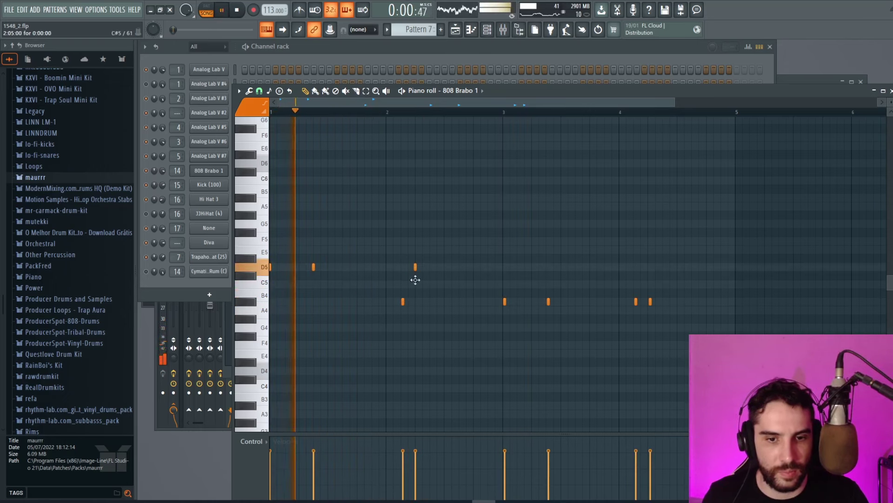
{"action": "left_click_drag", "start_coordinate": [415, 270], "coordinate": [417, 308]}
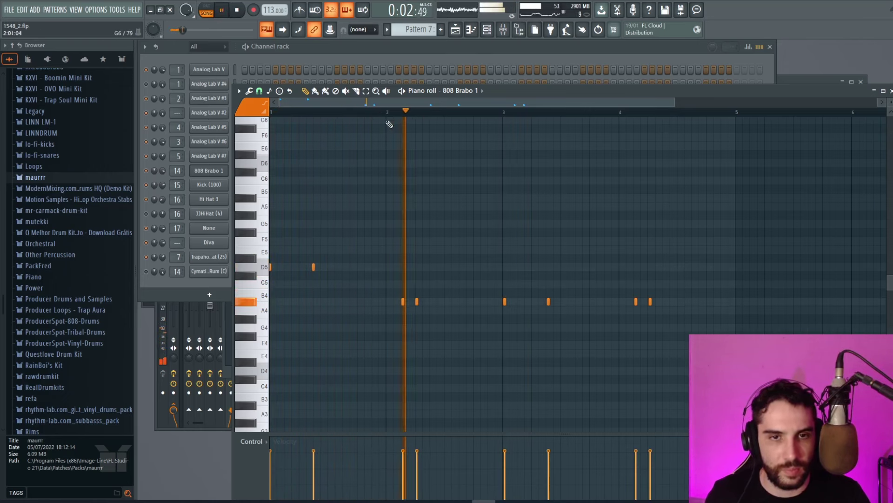
- Select the four notes in bars 3 and 4 and move them to A4
{"action": "left_click", "coordinate": [365, 91]}
{"action": "left_click_drag", "start_coordinate": [680, 272], "coordinate": [482, 347]}
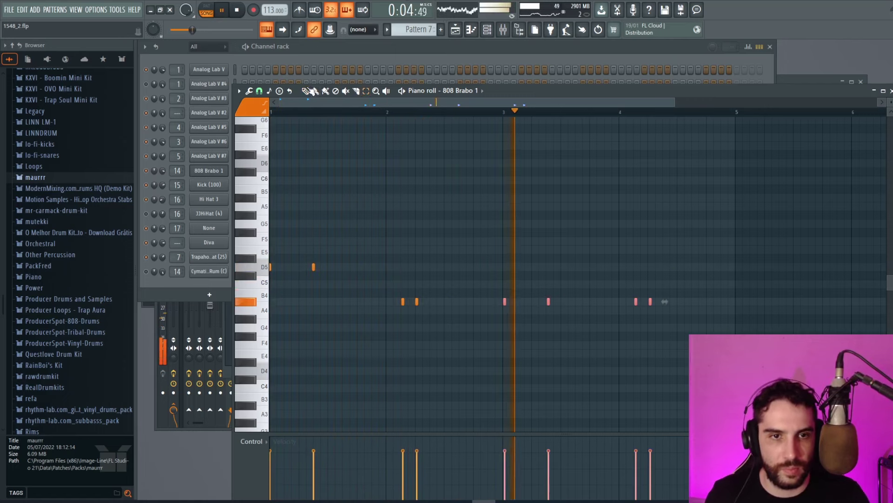
{"action": "left_click_drag", "start_coordinate": [504, 302], "coordinate": [502, 310]}
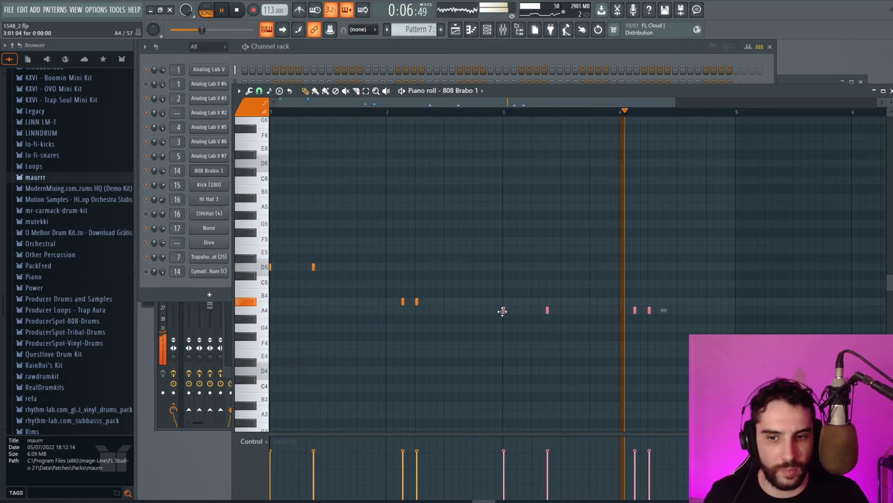
- Deselect the notes and quantize the 808 Brabo 1 part with the Quantize tool
{"action": "left_click", "coordinate": [493, 268], "text": "ctrl"}
{"action": "left_click", "coordinate": [250, 90]}
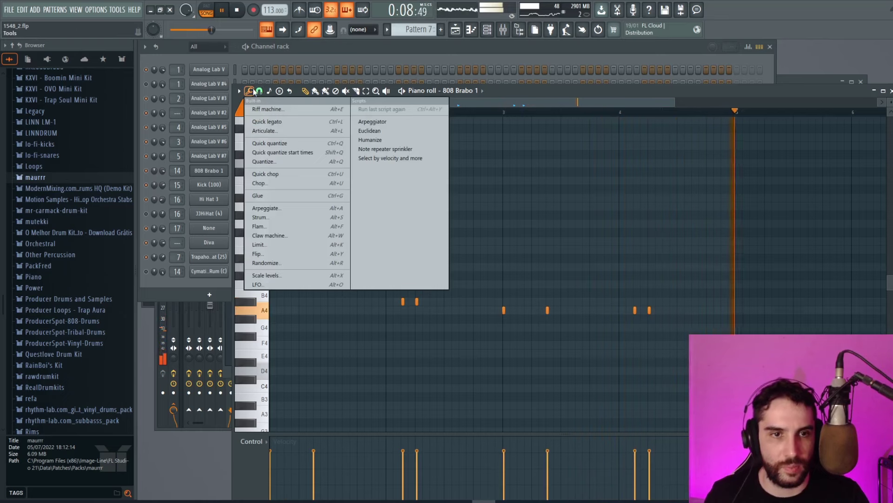
{"action": "left_click", "coordinate": [269, 163]}
{"action": "key", "text": "Return"}
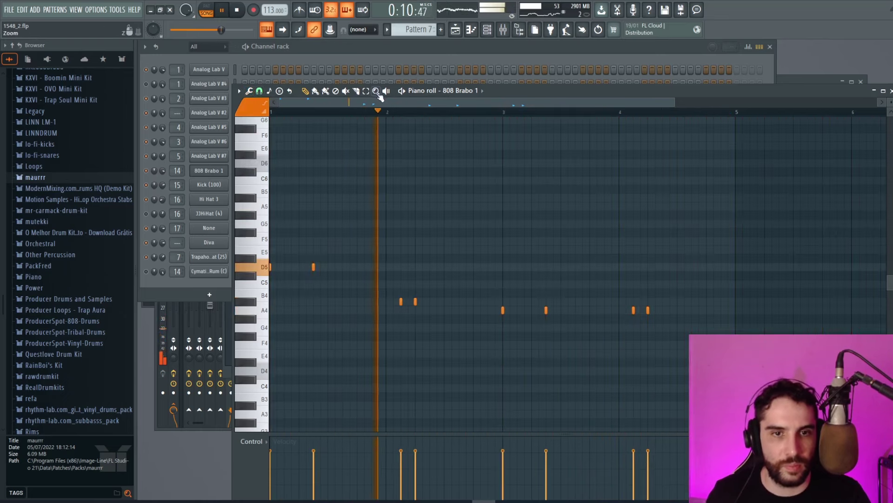
- Raise the first bar 4 note an octave to A5, and shift the other A4 notes in bars 3 and 4 up an octave too
{"action": "left_click_drag", "start_coordinate": [640, 303], "coordinate": [628, 322]}
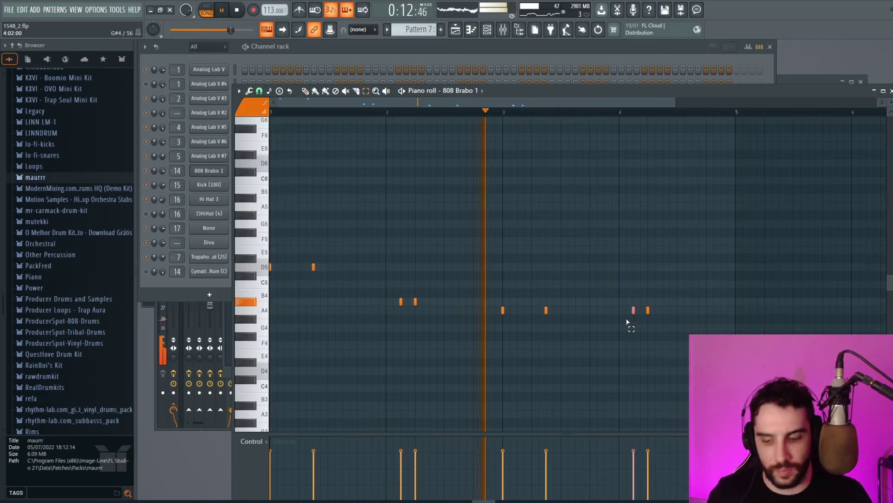
{"action": "key", "text": "ctrl+Up"}
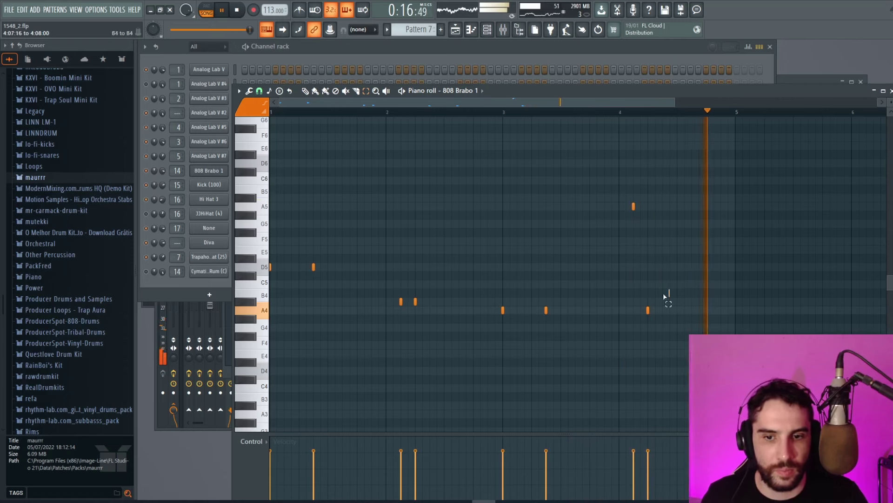
{"action": "left_click_drag", "start_coordinate": [668, 290], "coordinate": [496, 329]}
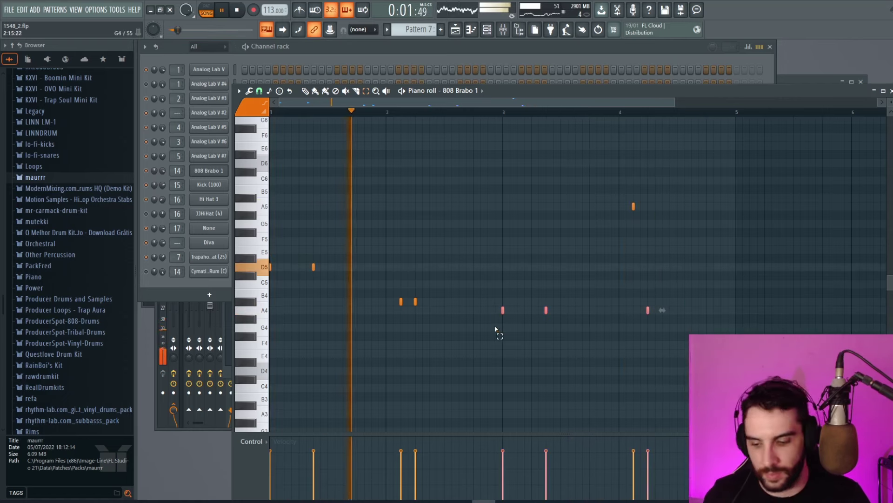
{"action": "key", "text": "ctrl+Up"}
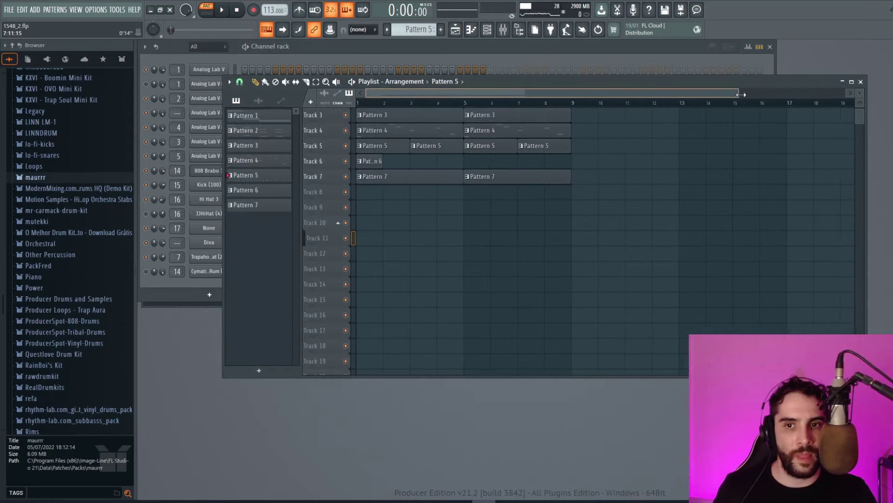
- Save the project 1548_2.flp with Patterns 1 to 7 arranged in the playlist
{"action": "left_click_drag", "start_coordinate": [741, 95], "coordinate": [746, 95]}
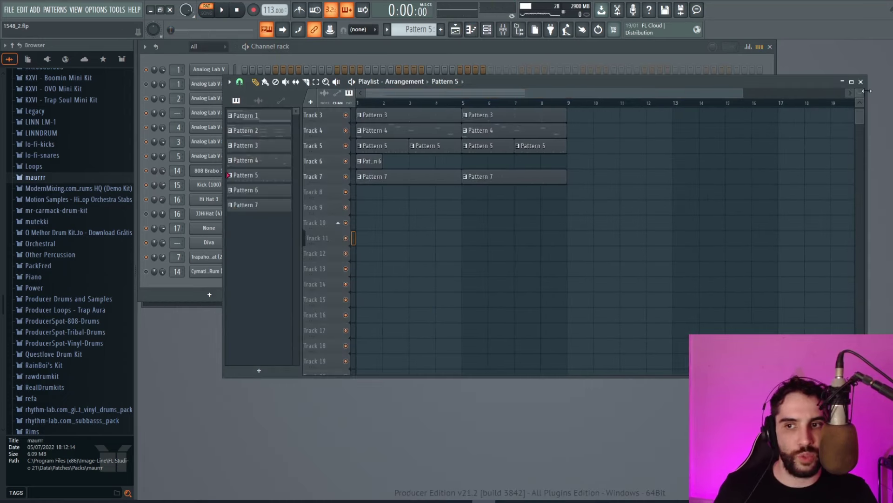
{"action": "left_click_drag", "start_coordinate": [860, 92], "coordinate": [860, 108]}
{"action": "scroll", "coordinate": [619, 163], "scroll_direction": "up", "scroll_amount": 1}
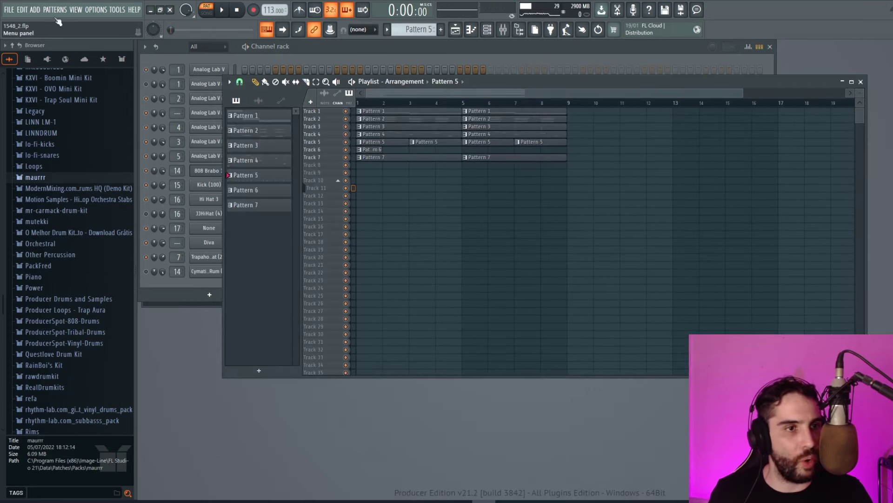
{"action": "left_click", "coordinate": [11, 16]}
{"action": "left_click", "coordinate": [16, 53]}
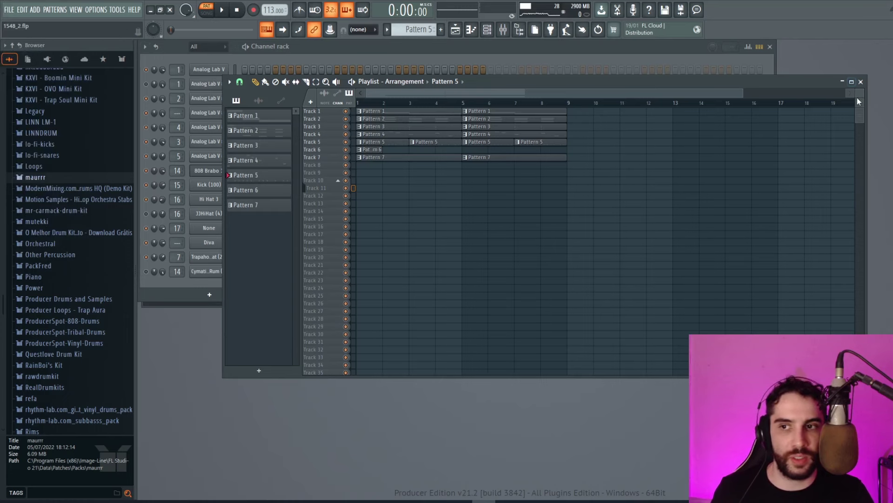
{"action": "left_click_drag", "start_coordinate": [858, 99], "coordinate": [858, 92]}
{"action": "left_click", "coordinate": [17, 10]}
{"action": "left_click", "coordinate": [39, 53]}
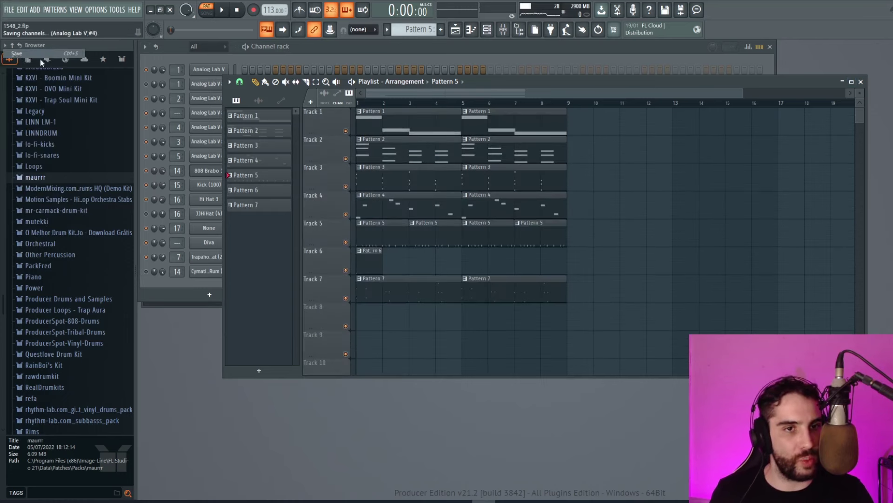
- Play the song and lower the volume of the None mixer track to 28% (-20.4 dB)
{"action": "left_click", "coordinate": [221, 14]}
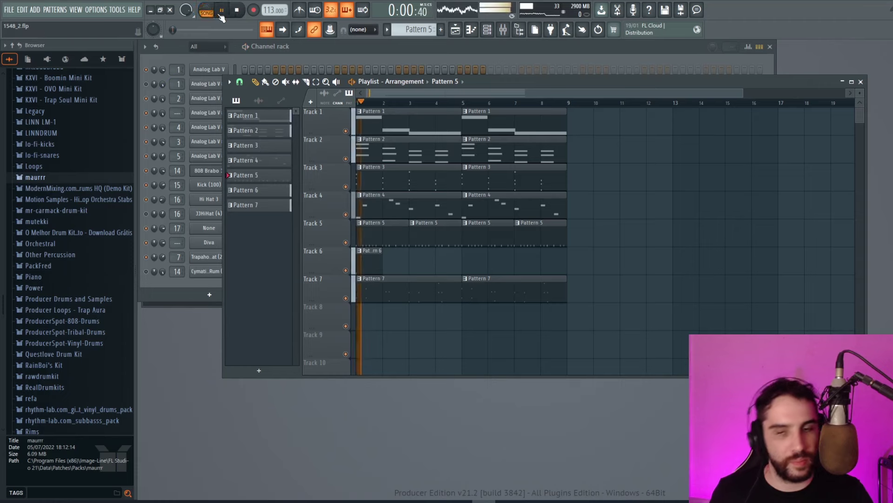
{"action": "left_click", "coordinate": [731, 55]}
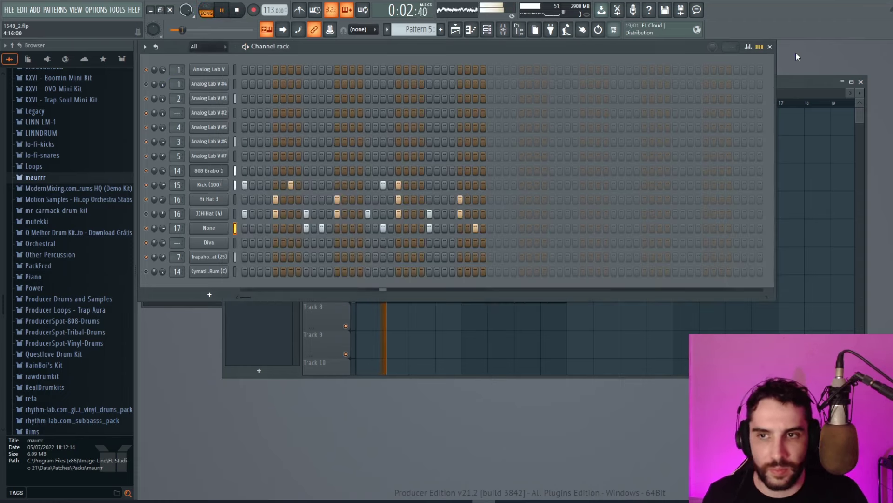
{"action": "left_click", "coordinate": [503, 30]}
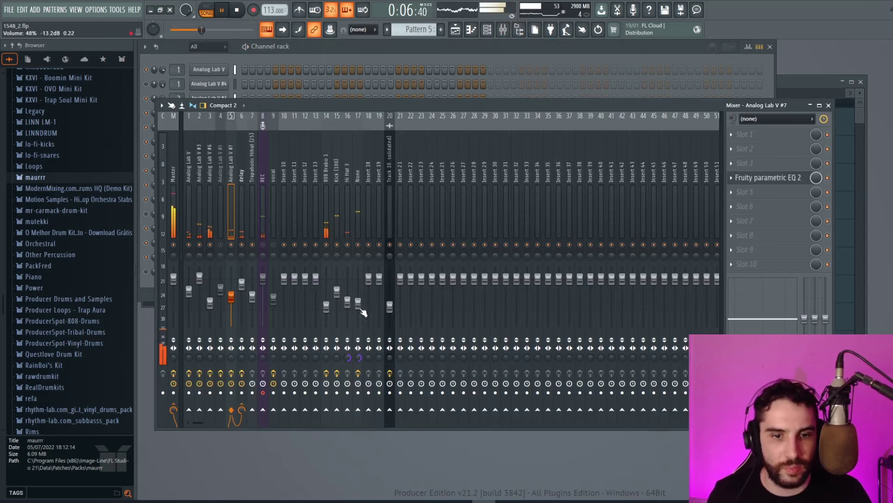
{"action": "left_click_drag", "start_coordinate": [361, 309], "coordinate": [358, 310]}
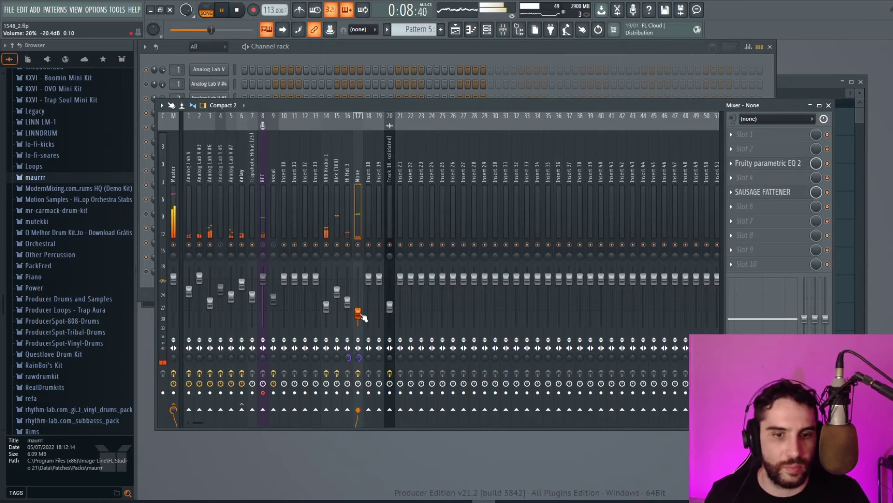
- Return to the playlist, stop playback and save the project again
{"action": "key", "text": "F5"}
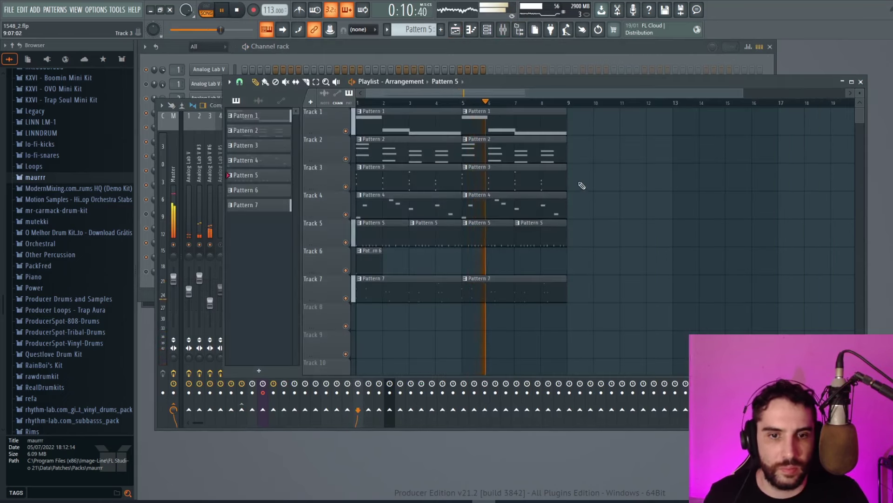
{"action": "key", "text": "space"}
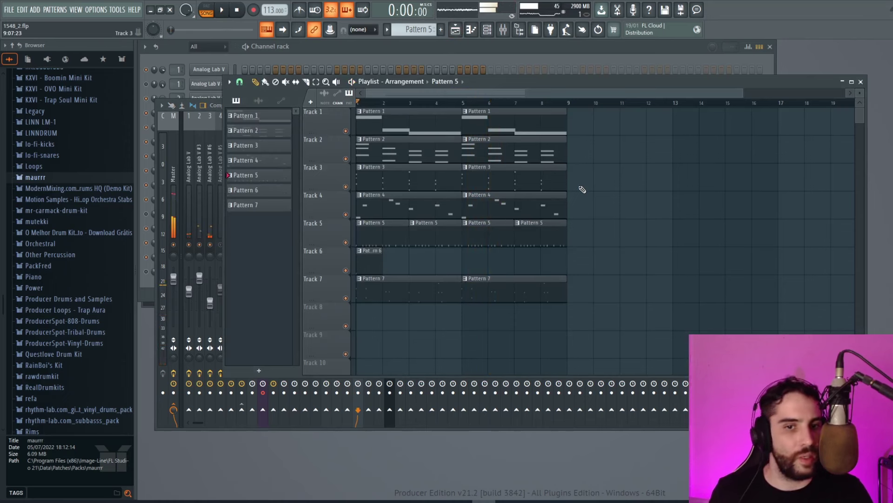
{"action": "left_click", "coordinate": [8, 9]}
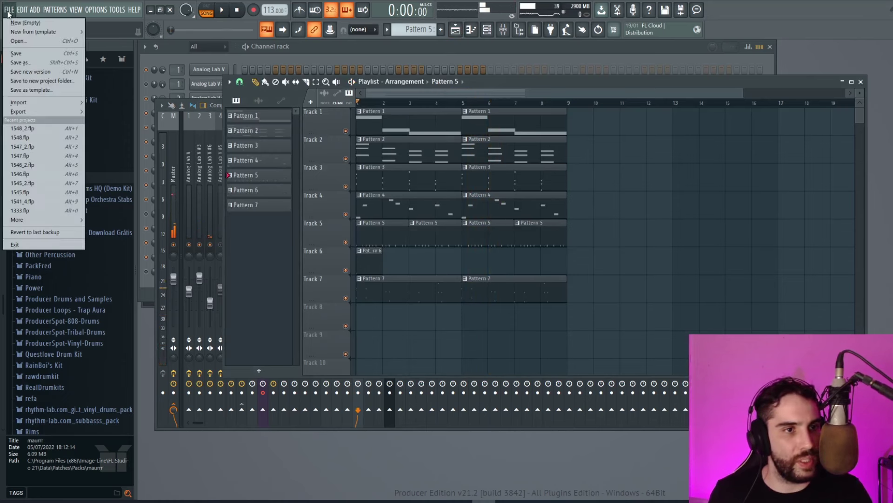
{"action": "left_click", "coordinate": [26, 52]}
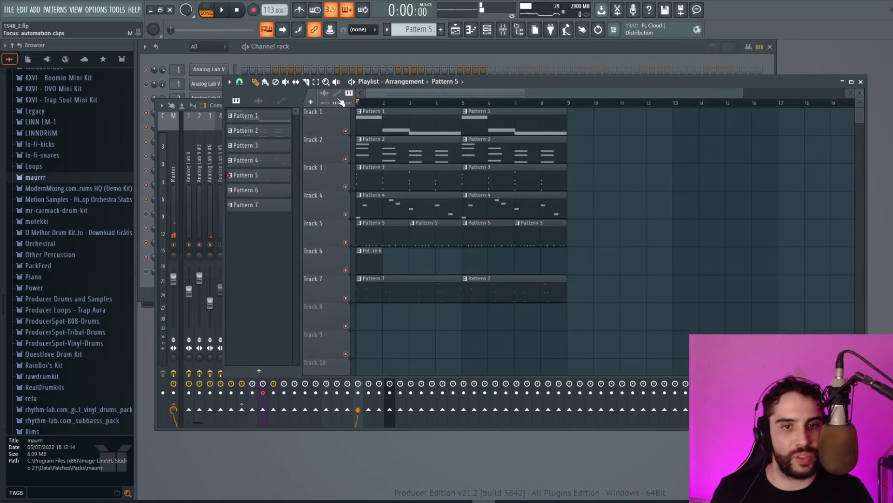